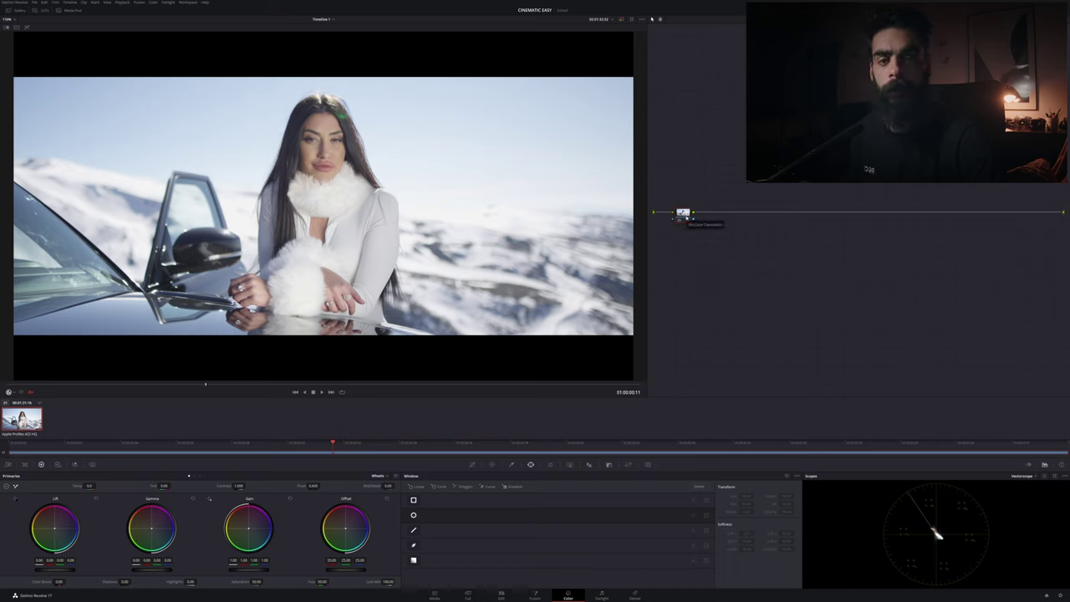
- Add a second serial node and apply the Color Space Transform effect to node 02
{"action": "right_click", "coordinate": [693, 216]}
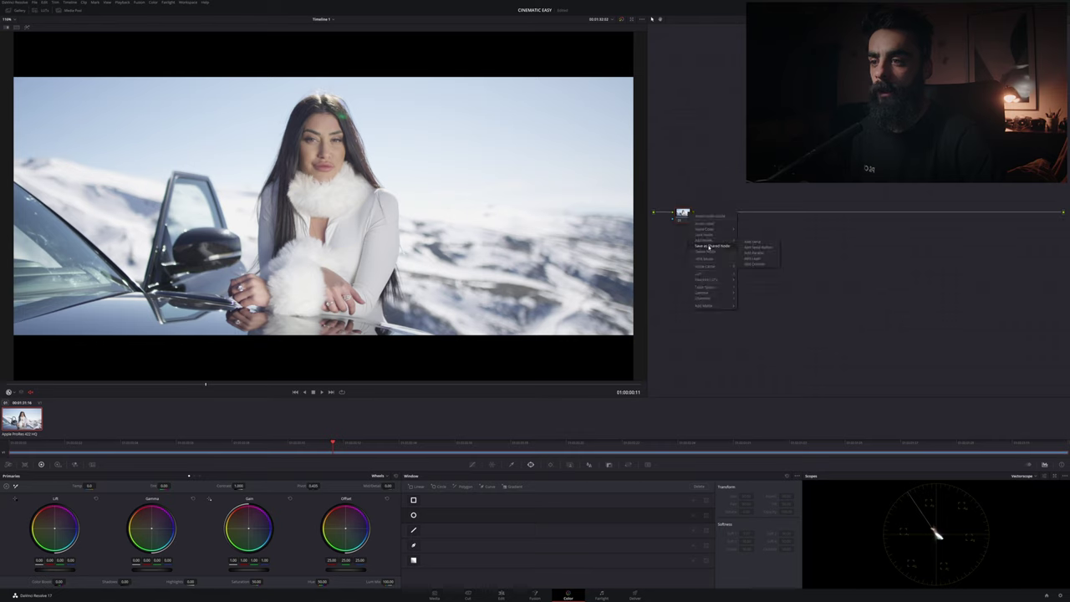
{"action": "mouse_move", "coordinate": [707, 241]}
{"action": "left_click", "coordinate": [753, 242]}
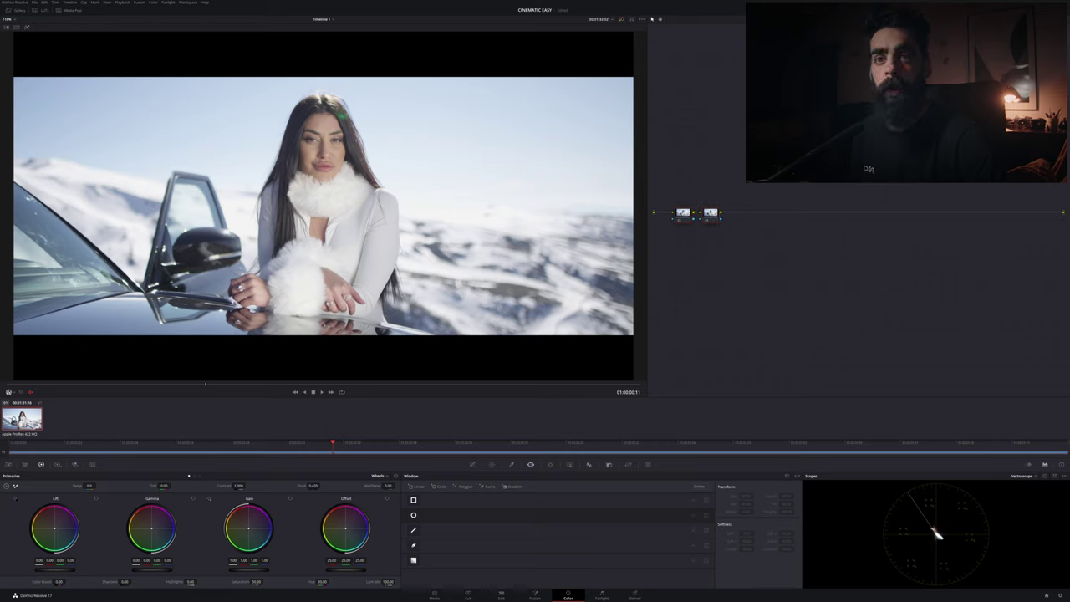
{"action": "left_click", "coordinate": [1031, 10]}
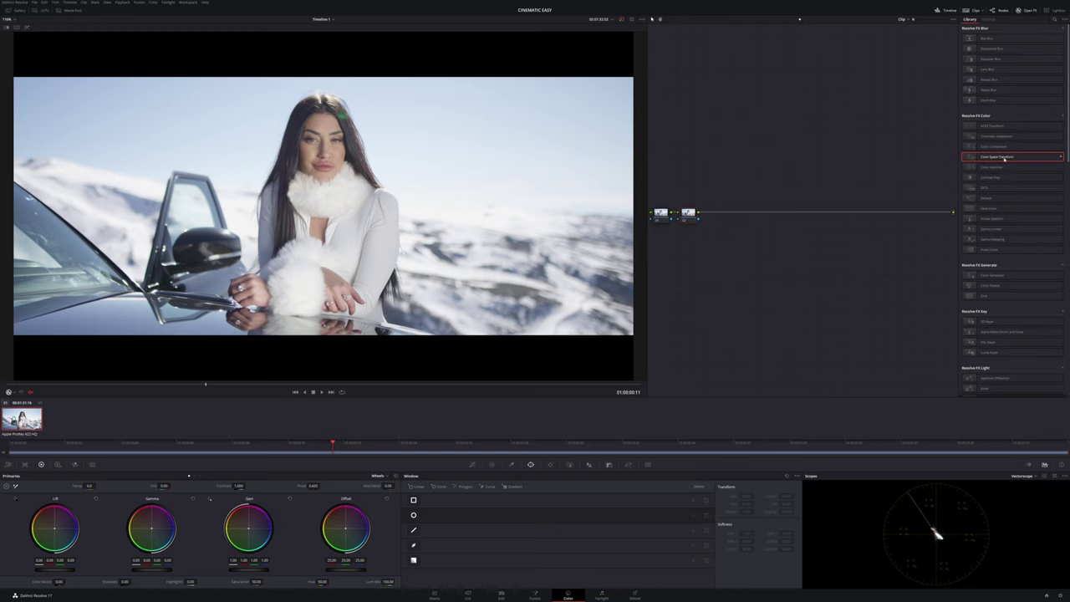
{"action": "left_click_drag", "start_coordinate": [1006, 159], "coordinate": [688, 212]}
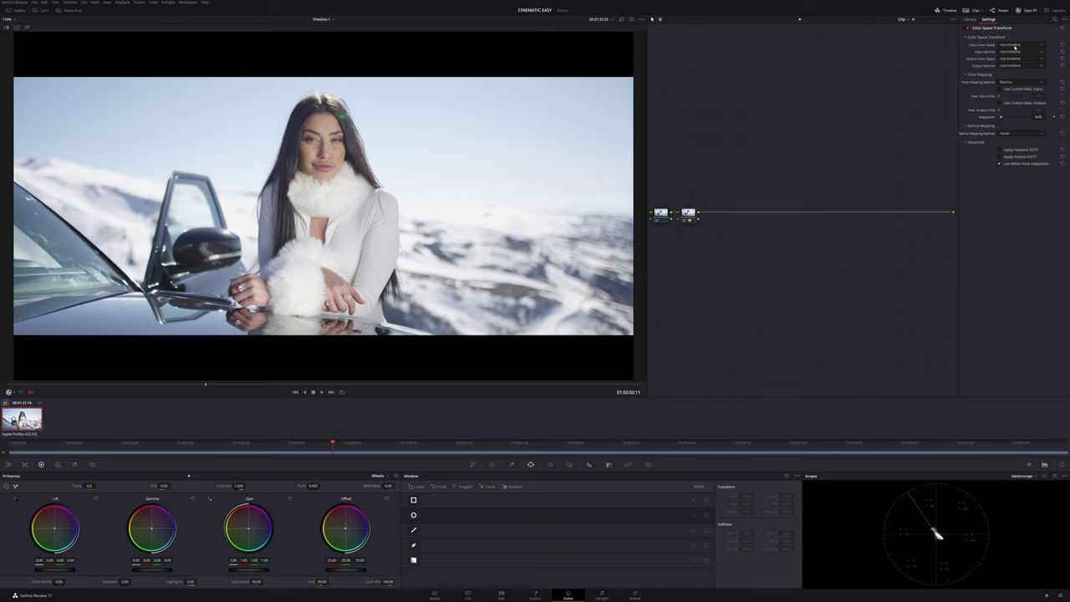
- Set the Color Space Transform's input color space to Blackmagic Film Gen 4
{"action": "left_click", "coordinate": [1015, 45]}
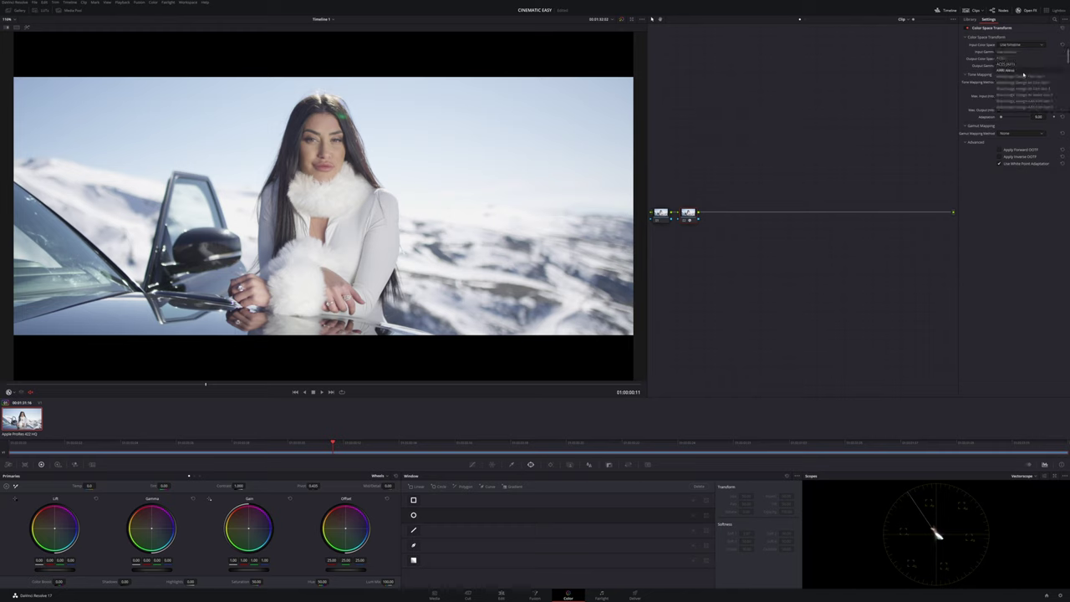
{"action": "scroll", "coordinate": [1028, 71], "scroll_direction": "down", "scroll_amount": 3}
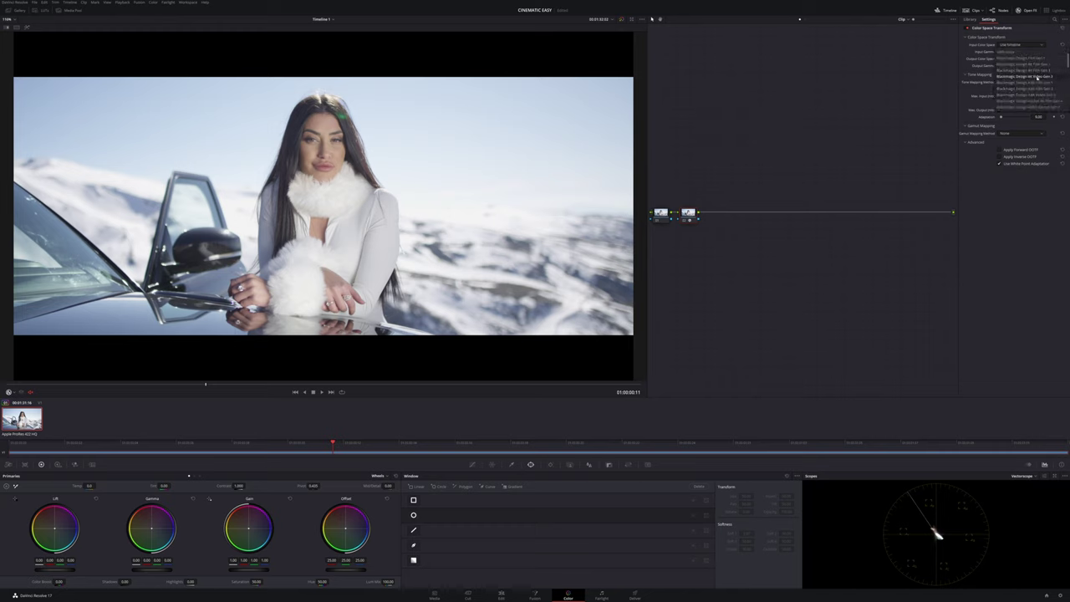
{"action": "scroll", "coordinate": [1028, 75], "scroll_direction": "down", "scroll_amount": 5}
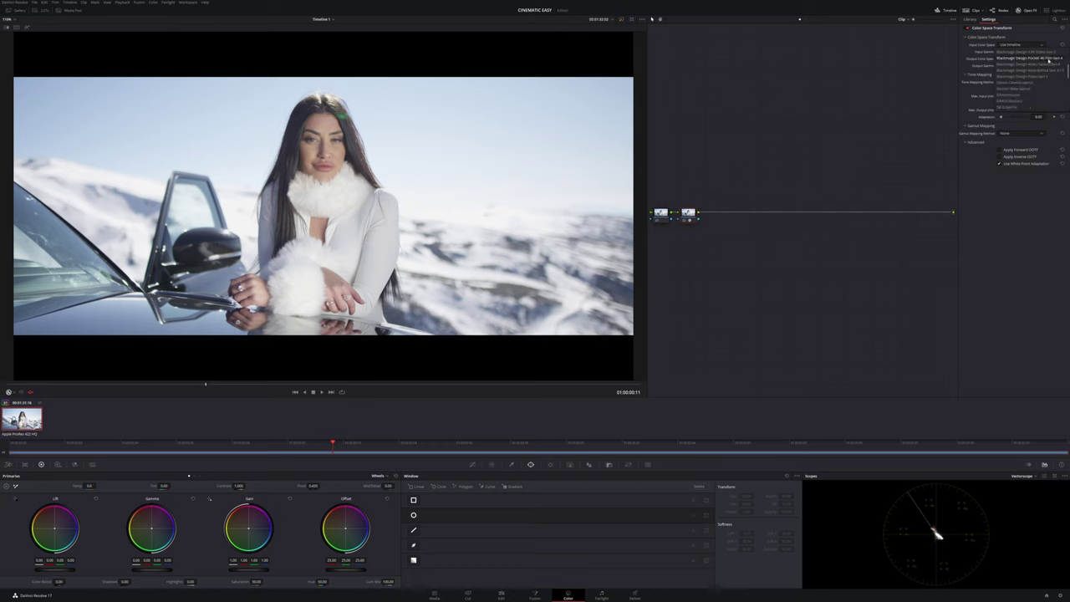
{"action": "left_click", "coordinate": [1048, 58]}
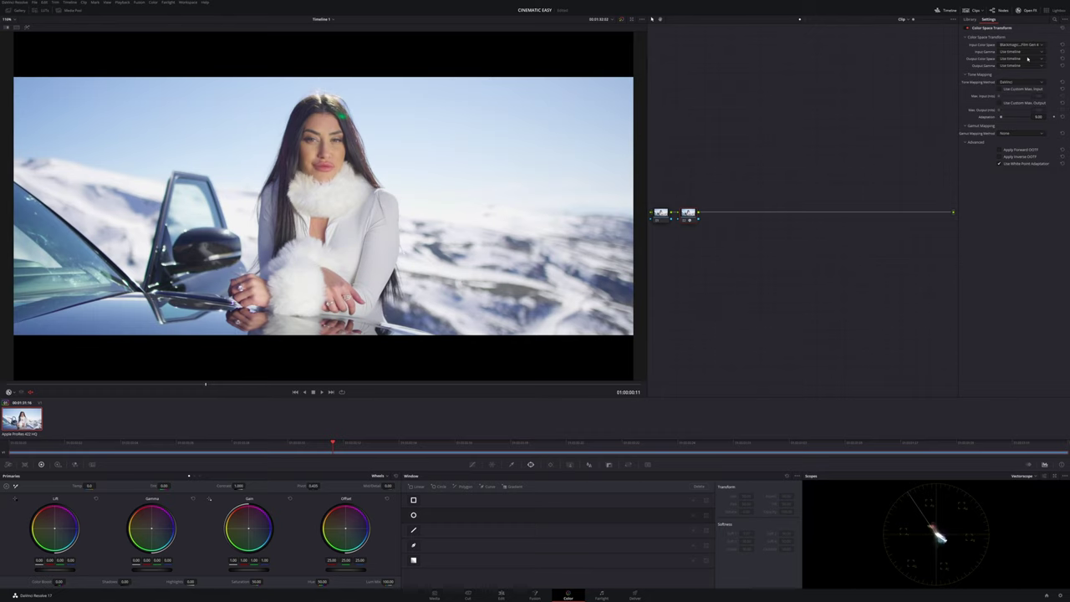
{"action": "left_click", "coordinate": [1028, 53]}
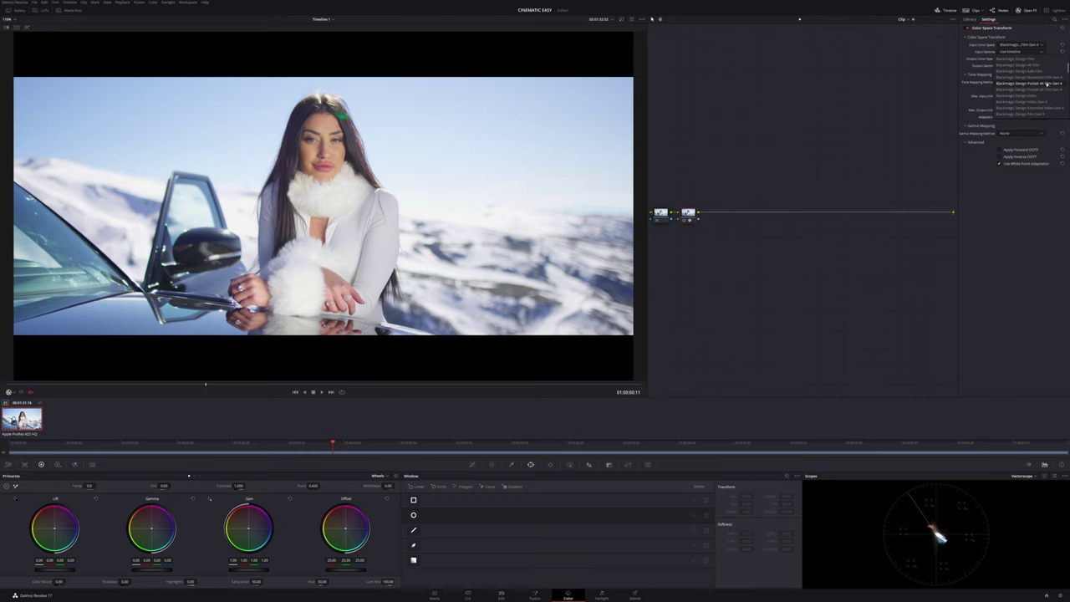
- Set input gamma to Blackmagic Film Gen 4, then toggle node 02 to compare before/after
{"action": "left_click", "coordinate": [1052, 83]}
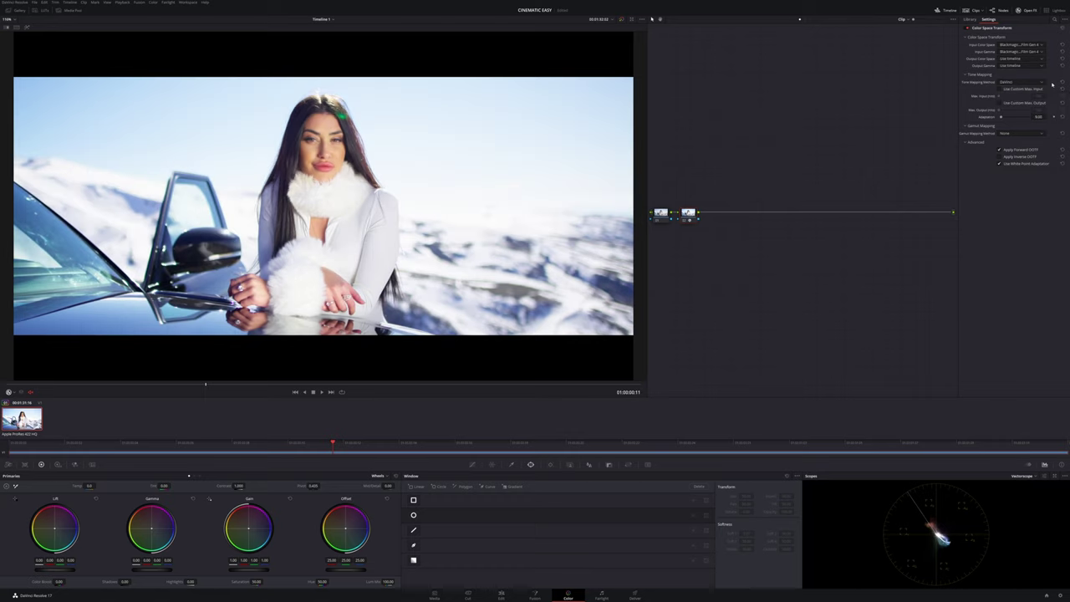
{"action": "left_click", "coordinate": [685, 219]}
{"action": "left_click", "coordinate": [685, 219]}
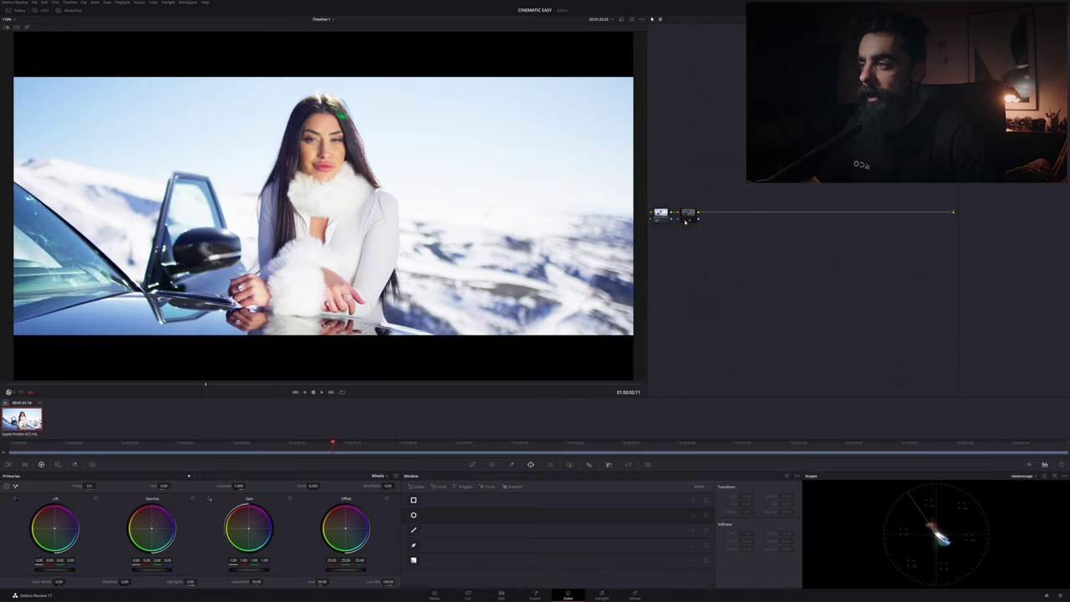
{"action": "left_click", "coordinate": [686, 219]}
{"action": "left_click", "coordinate": [686, 220]}
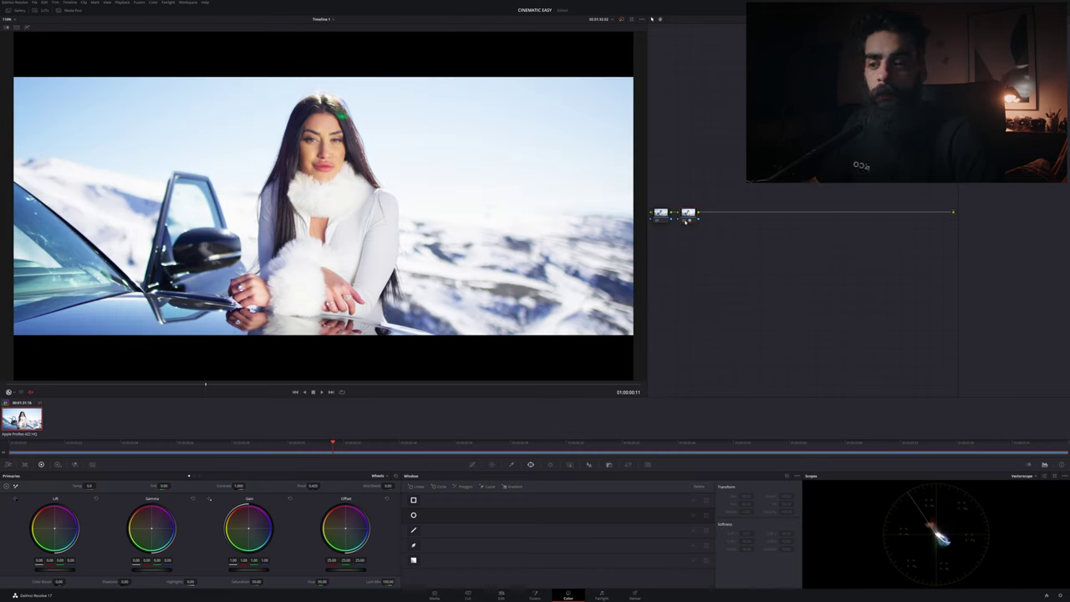
{"action": "left_click", "coordinate": [685, 220]}
{"action": "left_click", "coordinate": [686, 220]}
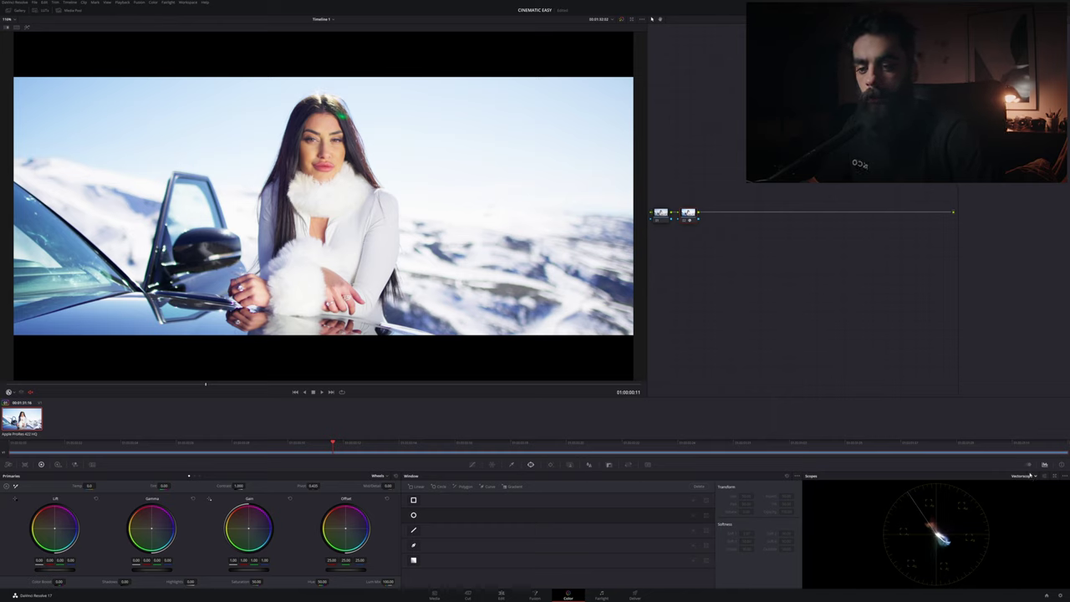
- Switch the scope from Vectorscope to Waveform
{"action": "left_click", "coordinate": [1025, 479]}
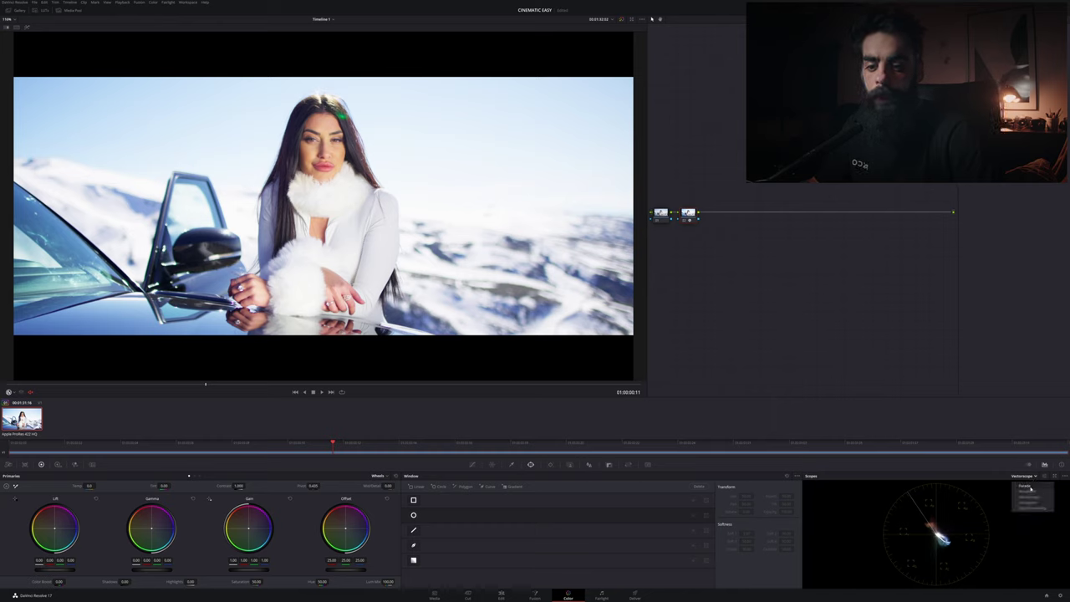
{"action": "left_click", "coordinate": [1034, 492]}
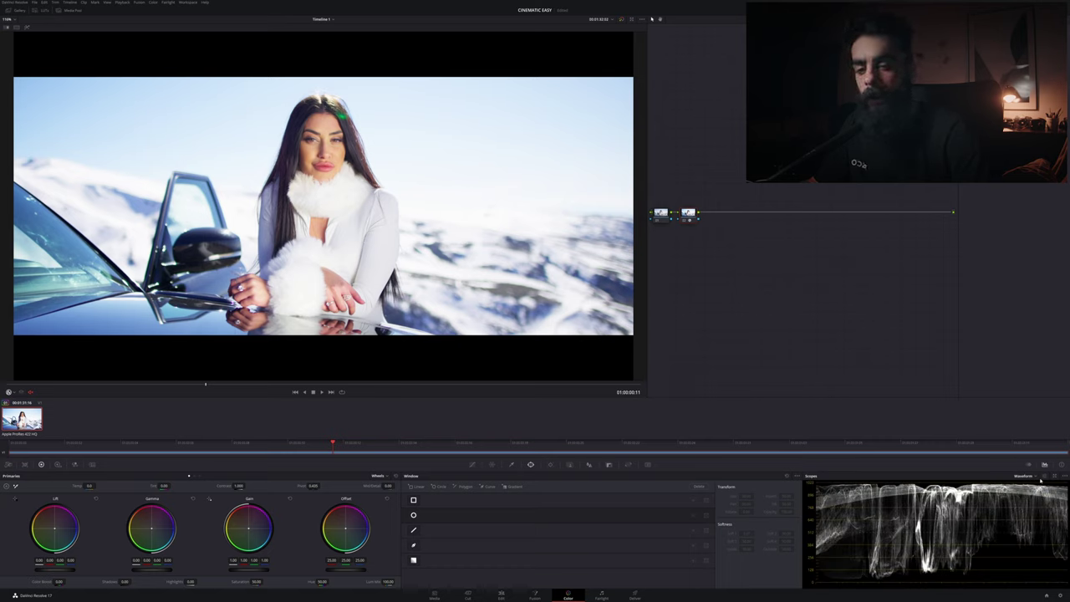
{"action": "left_click", "coordinate": [1046, 477]}
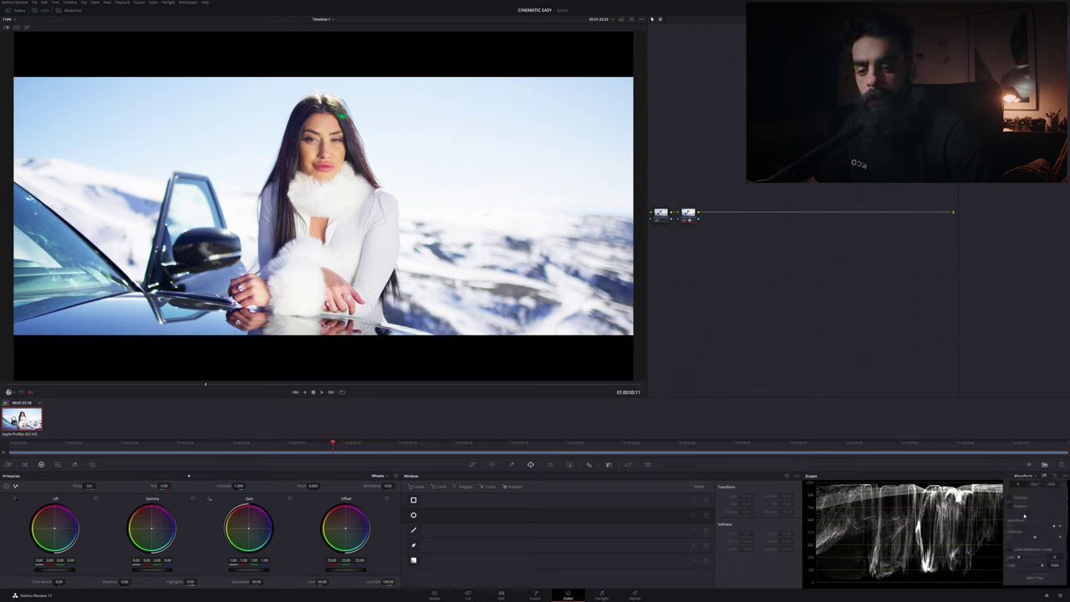
{"action": "left_click", "coordinate": [984, 471]}
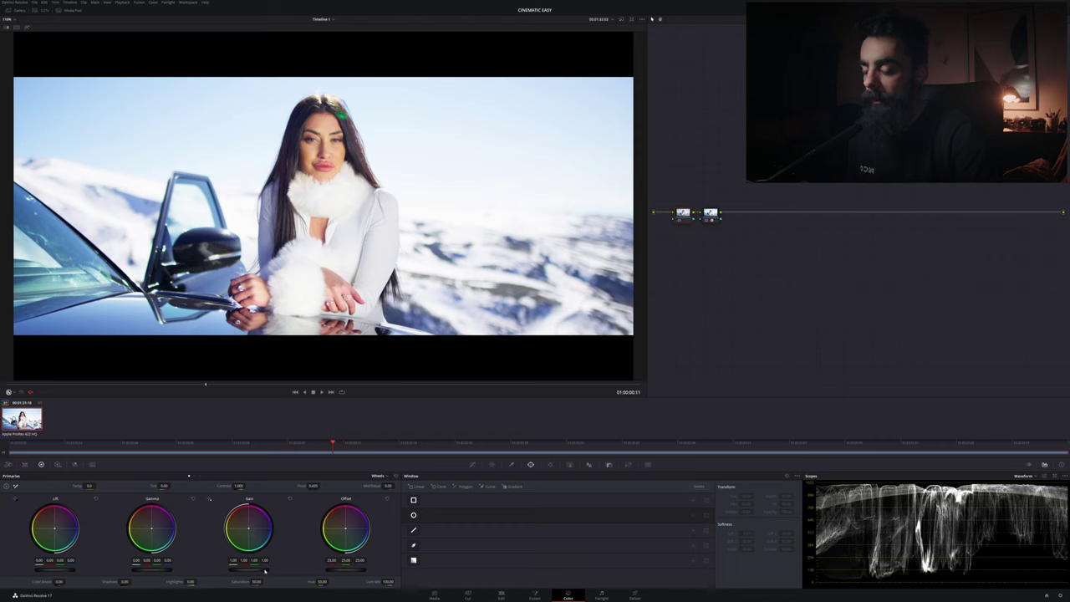
- Lower node 01's master gain to 0.84, then compare by toggling the node and bypassing the grade
{"action": "left_click_drag", "start_coordinate": [261, 571], "coordinate": [239, 571]}
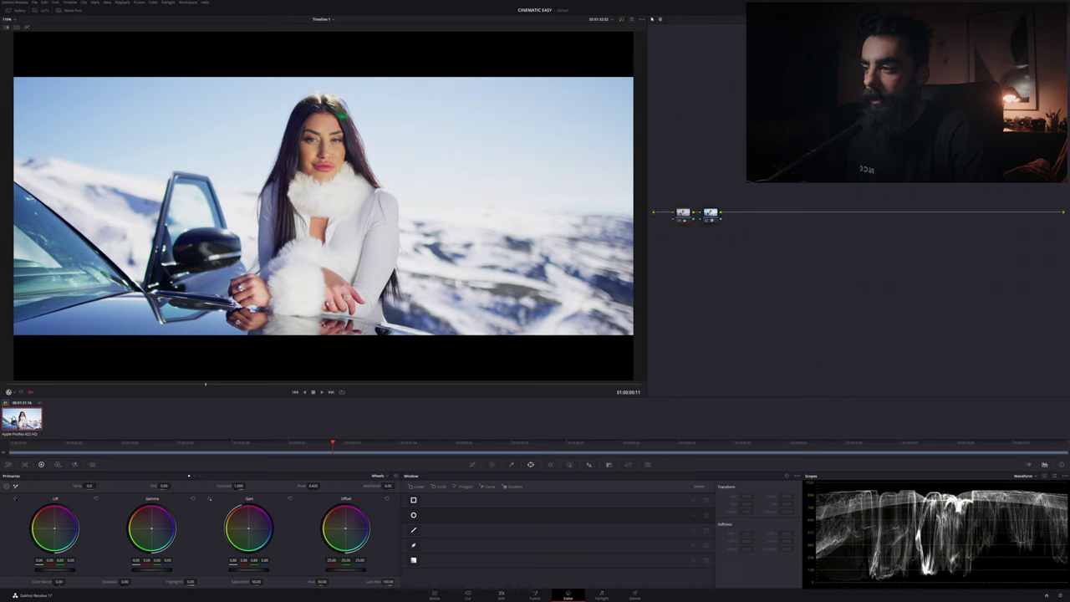
{"action": "left_click", "coordinate": [678, 222]}
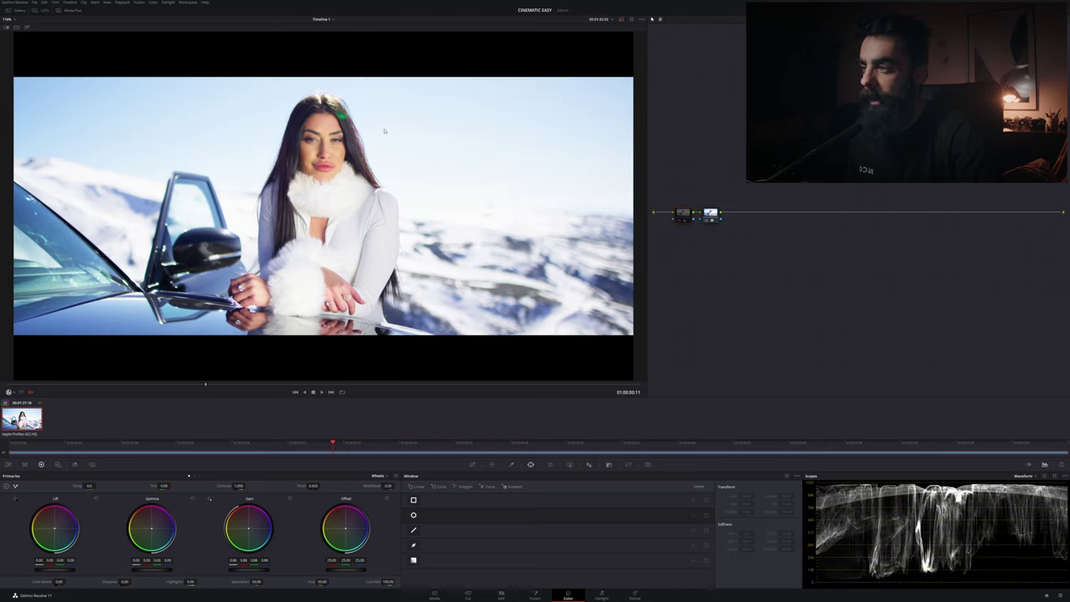
{"action": "left_click", "coordinate": [679, 222]}
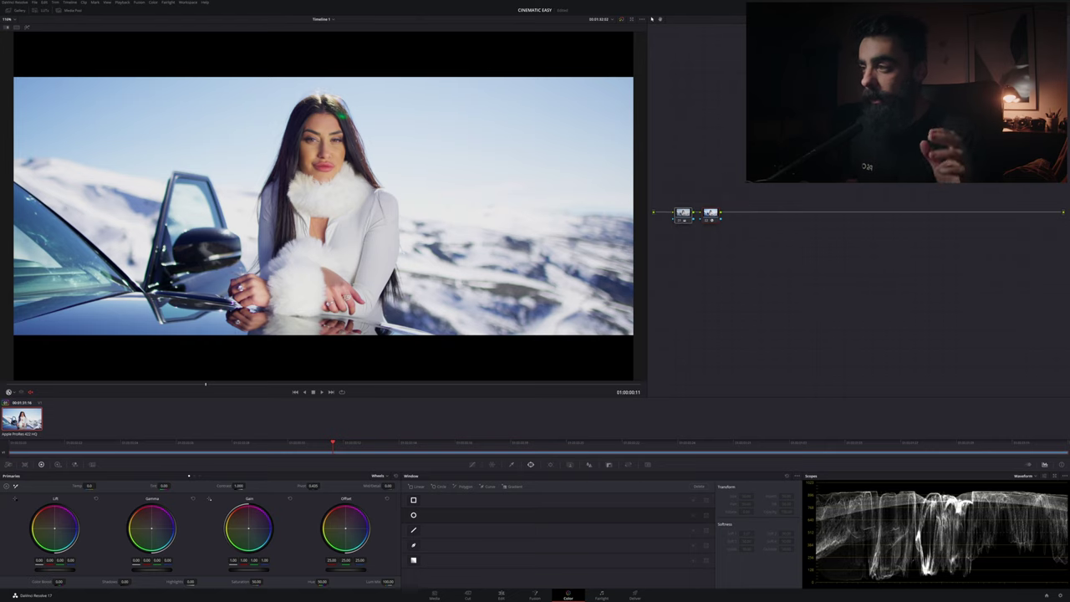
{"action": "key", "text": "shift+d"}
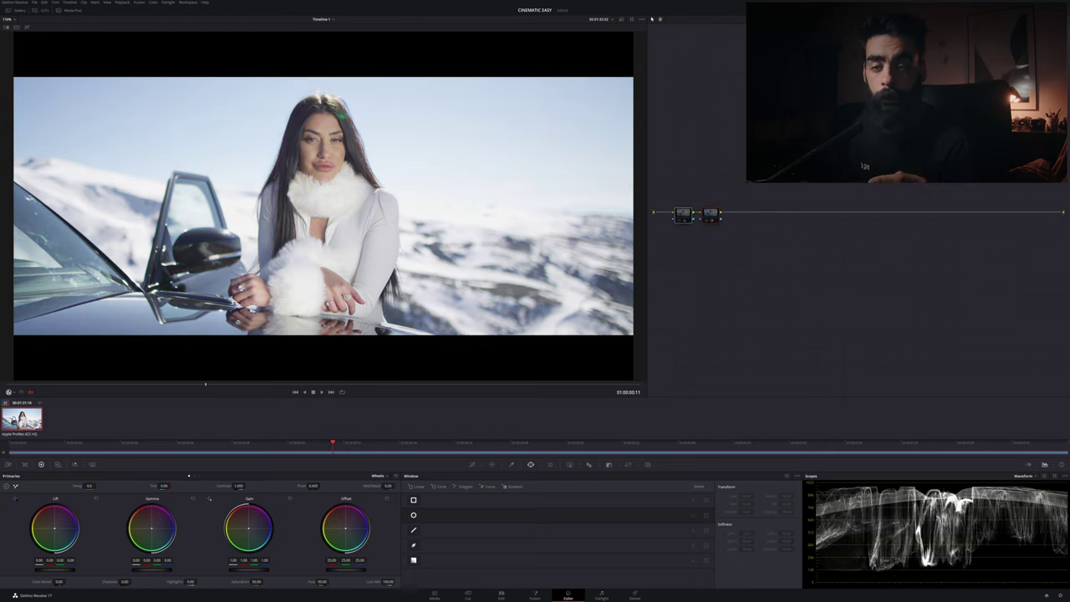
{"action": "key", "text": "shift+d"}
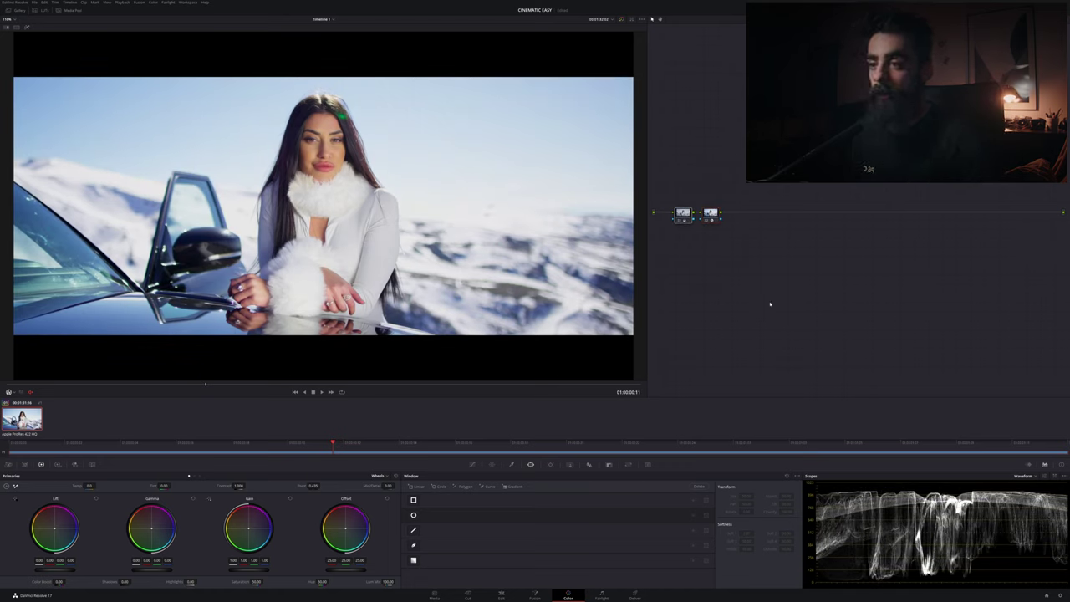
- Add a third serial node after node 02 and switch the scope to RGB Parade
{"action": "left_click", "coordinate": [731, 230]}
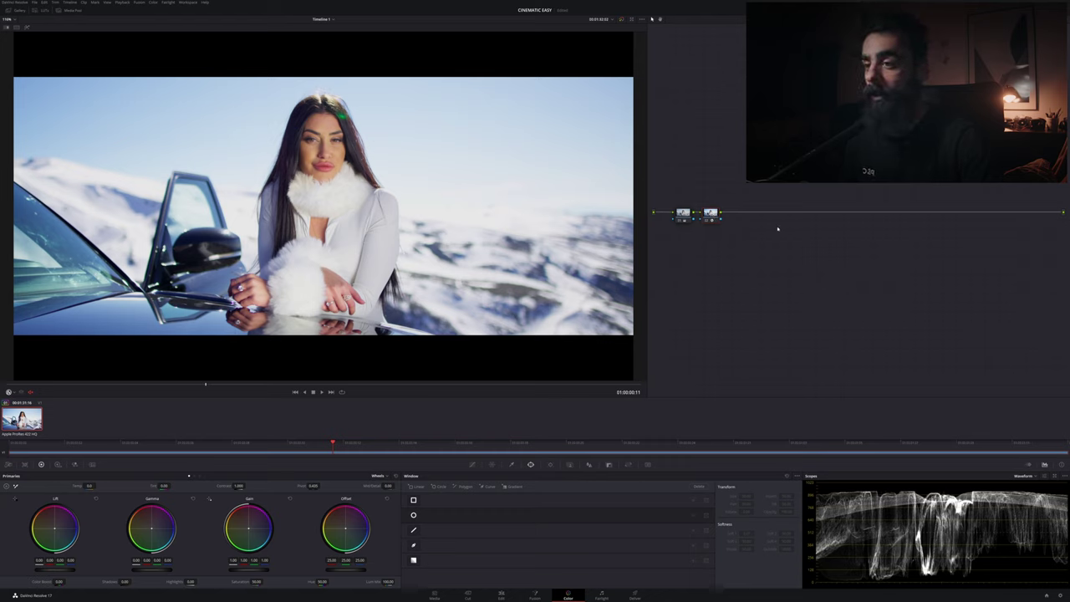
{"action": "key", "text": "alt+s"}
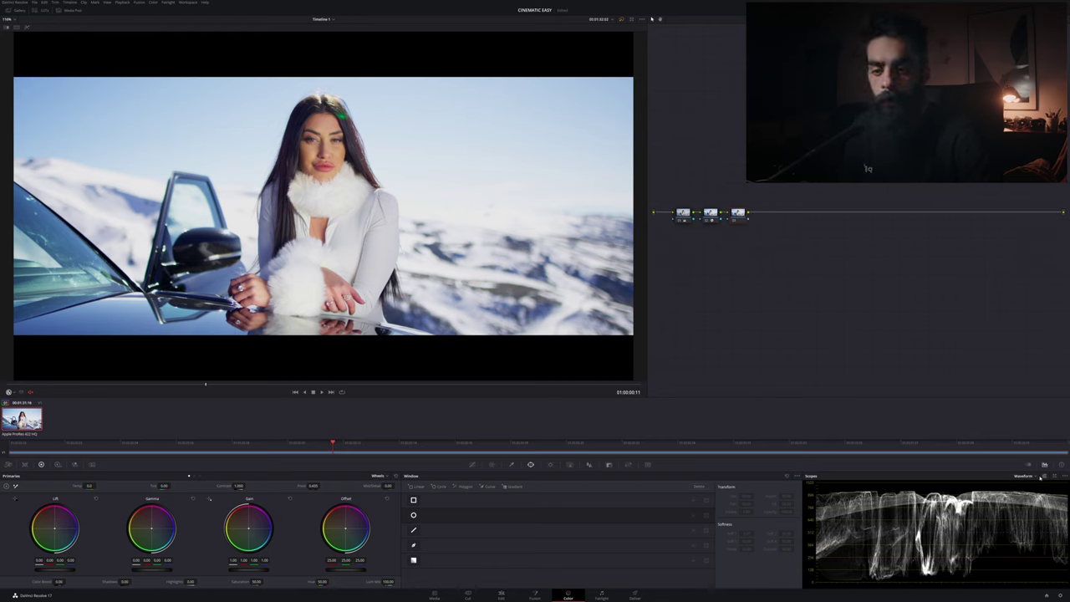
{"action": "left_click", "coordinate": [1025, 475]}
{"action": "left_click", "coordinate": [1031, 490]}
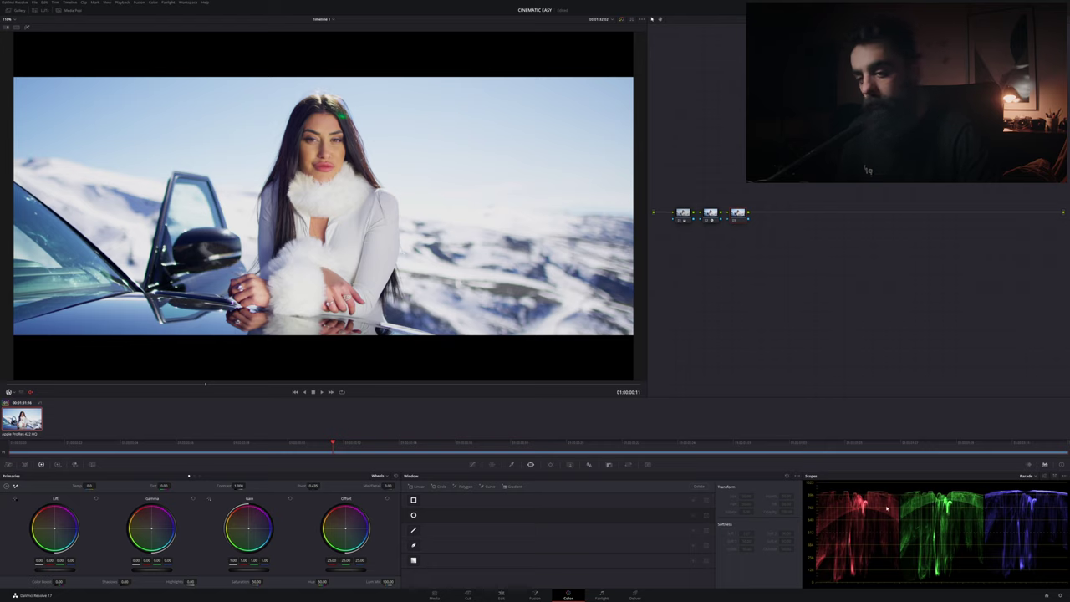
- Set the primary Temp to 90 and reset Tint to 0.00
{"action": "left_click", "coordinate": [88, 485]}
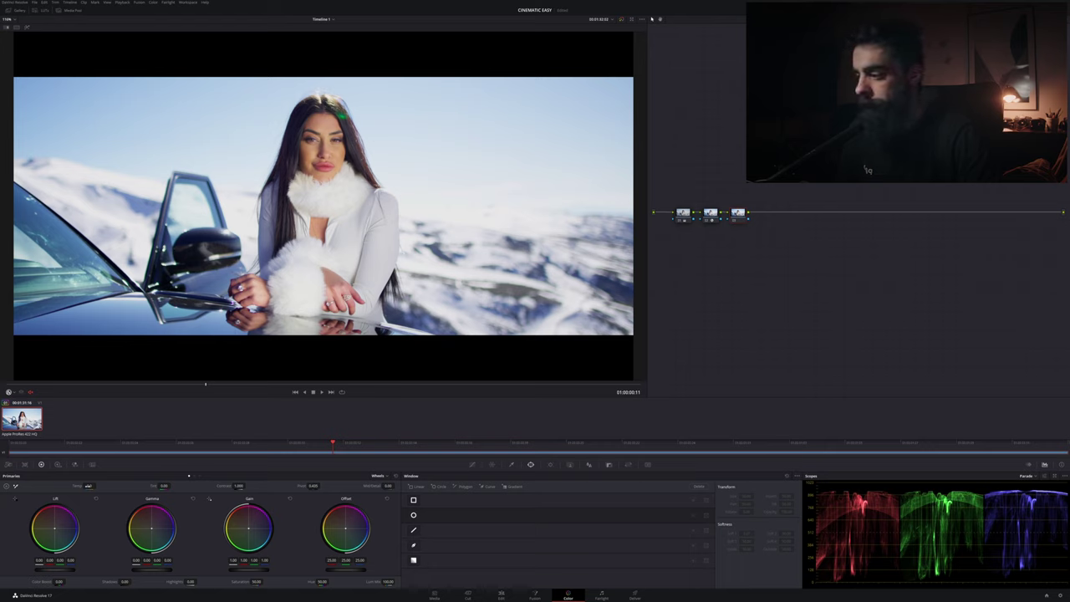
{"action": "type", "text": "90"}
{"action": "key", "text": "Return"}
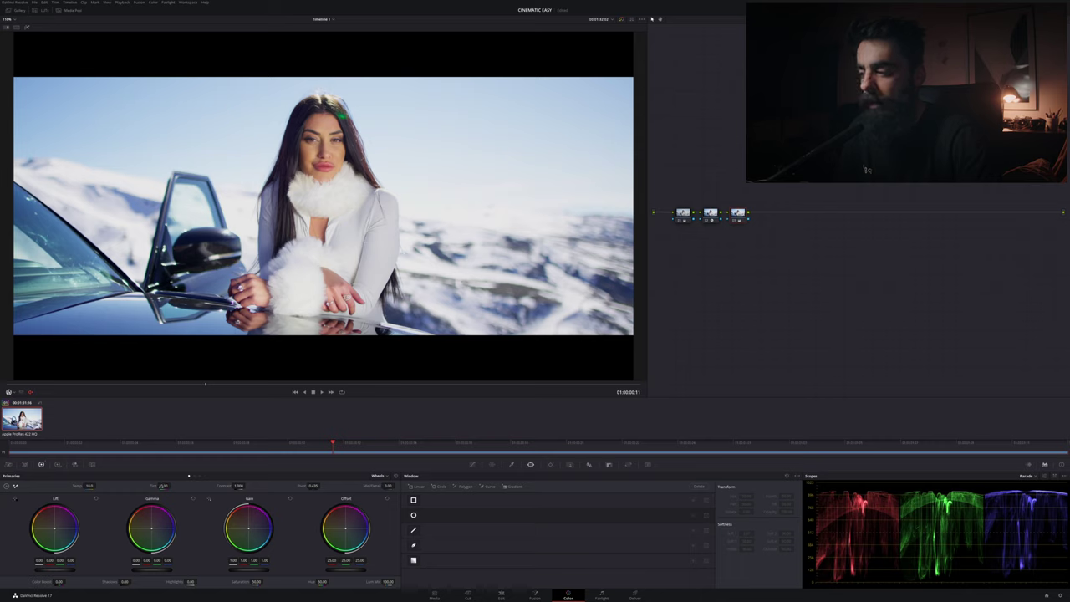
{"action": "double_click", "coordinate": [172, 485]}
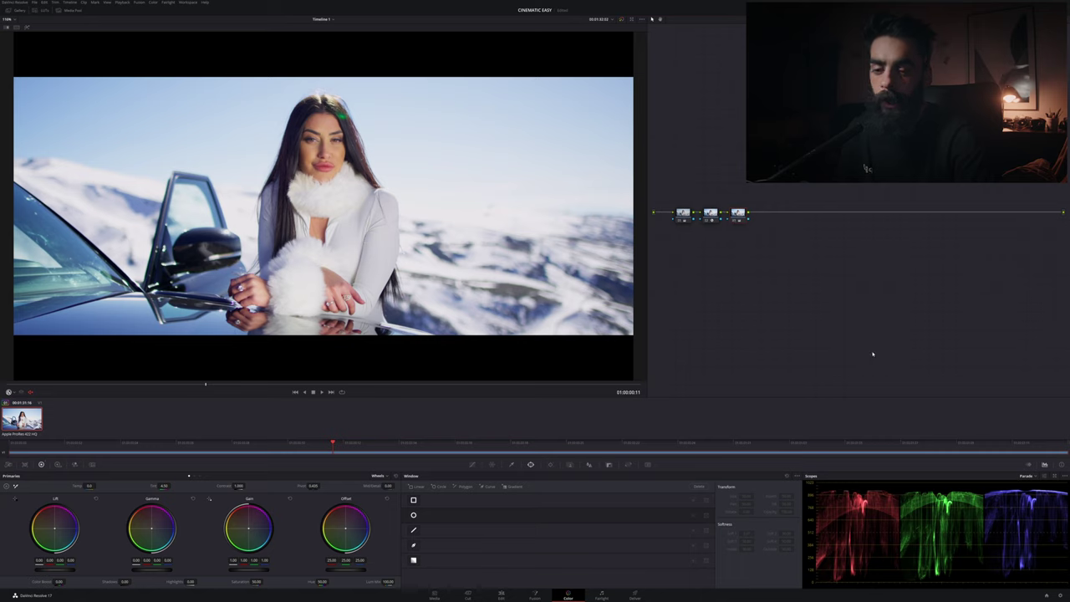
{"action": "left_click", "coordinate": [1035, 476]}
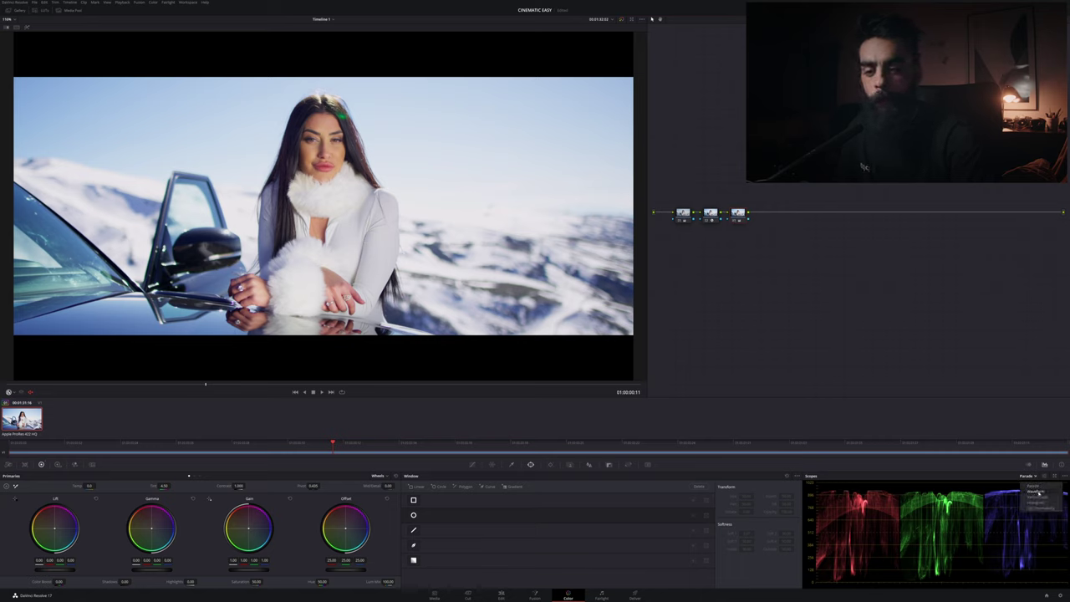
- Show the Waveform and slightly lower the Lift, Gamma and Gain master wheels
{"action": "left_click", "coordinate": [1040, 492]}
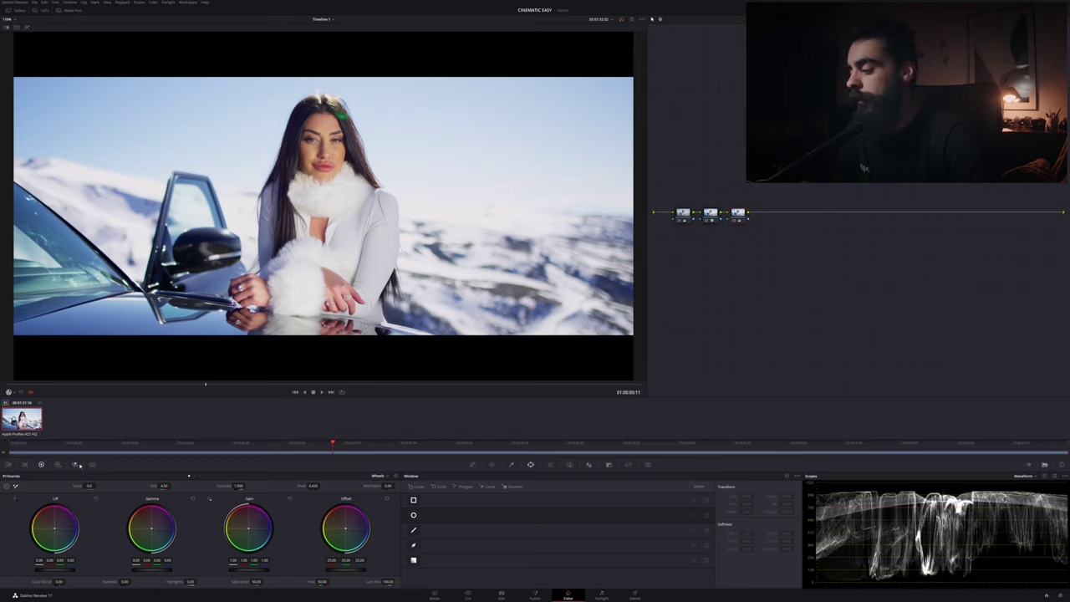
{"action": "left_click_drag", "start_coordinate": [55, 569], "coordinate": [47, 569]}
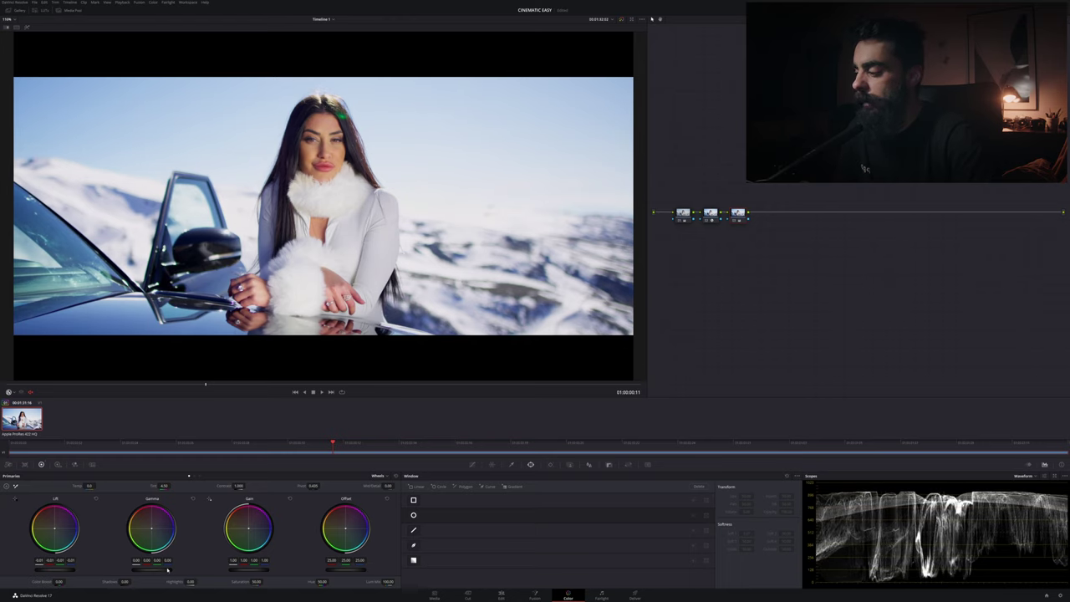
{"action": "left_click_drag", "start_coordinate": [152, 569], "coordinate": [144, 569]}
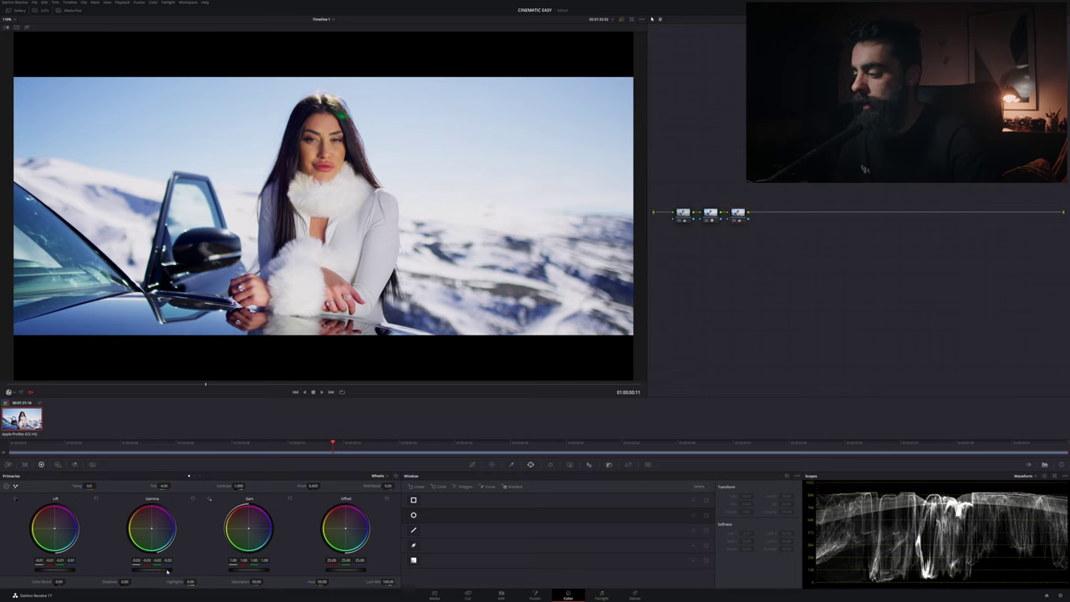
{"action": "left_click_drag", "start_coordinate": [167, 571], "coordinate": [160, 571]}
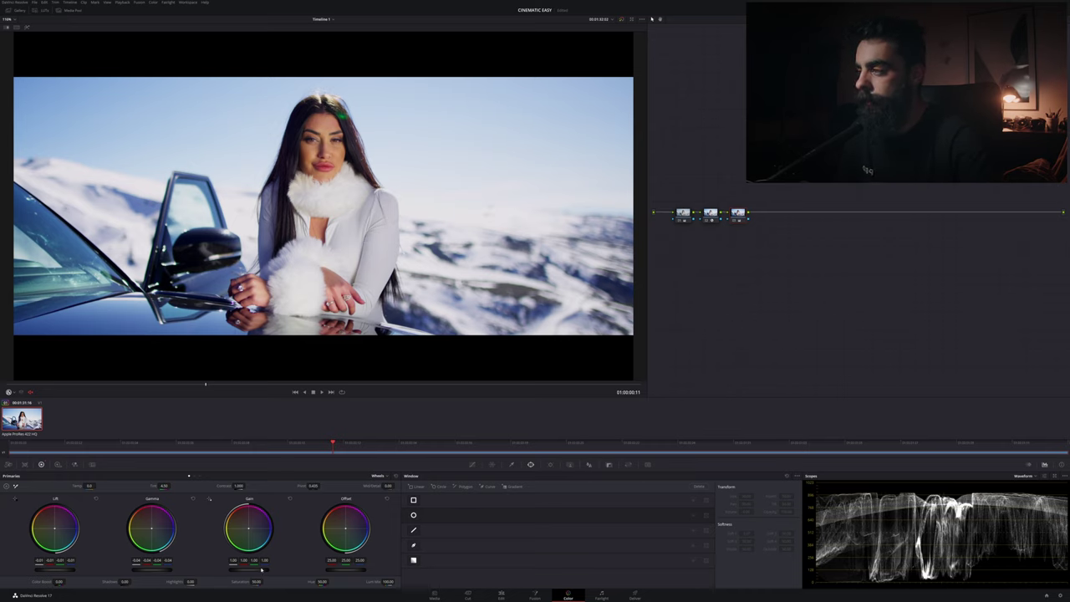
{"action": "left_click_drag", "start_coordinate": [262, 569], "coordinate": [260, 569]}
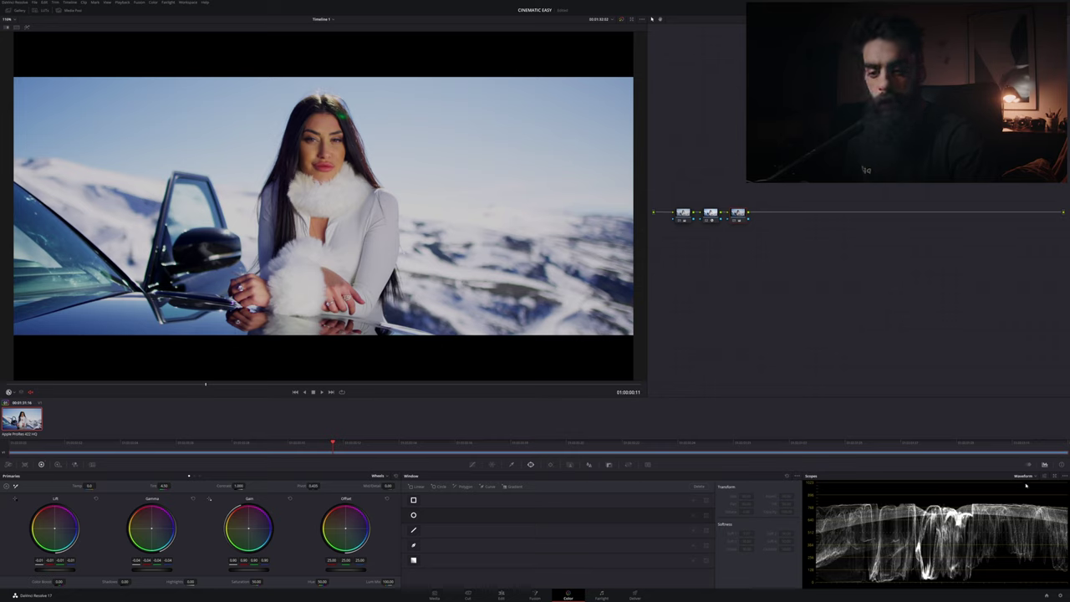
- Switch to the Vectorscope, raise Saturation to about 52.40, and add a fourth serial node
{"action": "left_click", "coordinate": [1025, 476]}
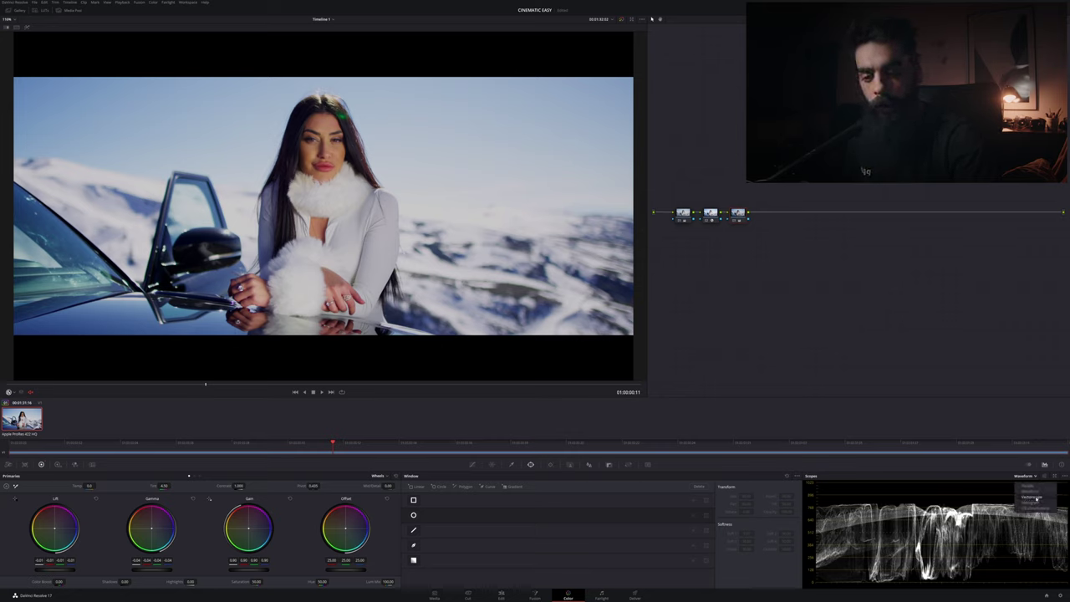
{"action": "left_click", "coordinate": [1030, 497]}
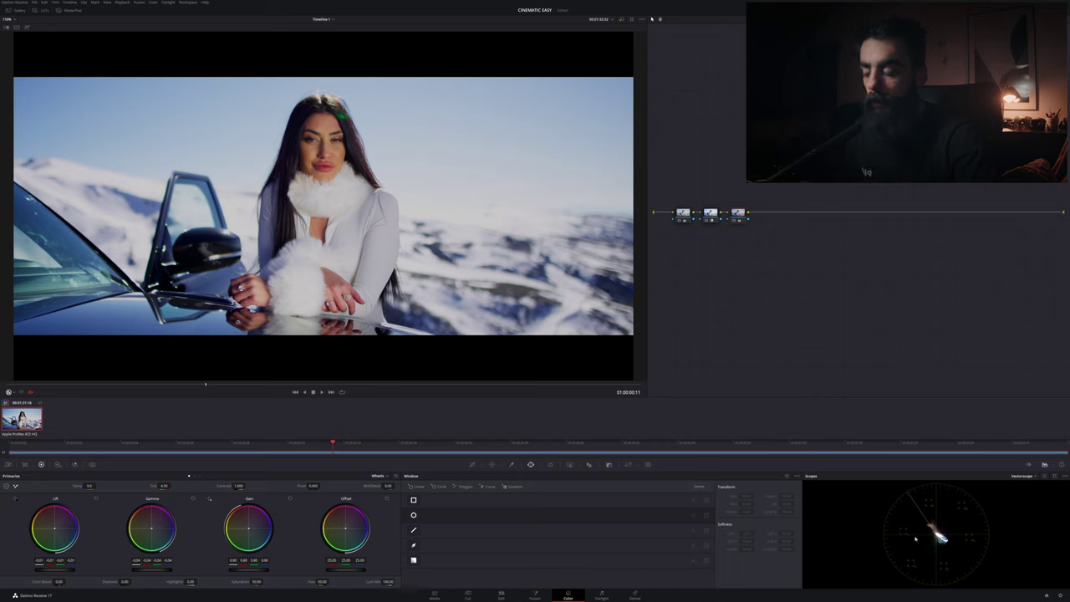
{"action": "left_click_drag", "start_coordinate": [256, 581], "coordinate": [264, 581]}
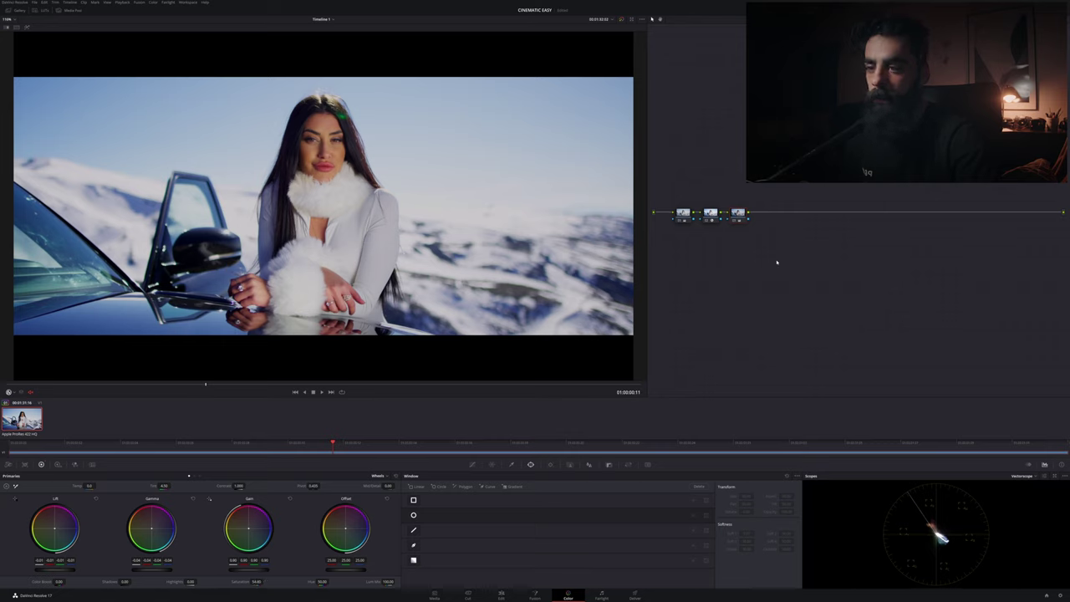
{"action": "key", "text": "alt+s"}
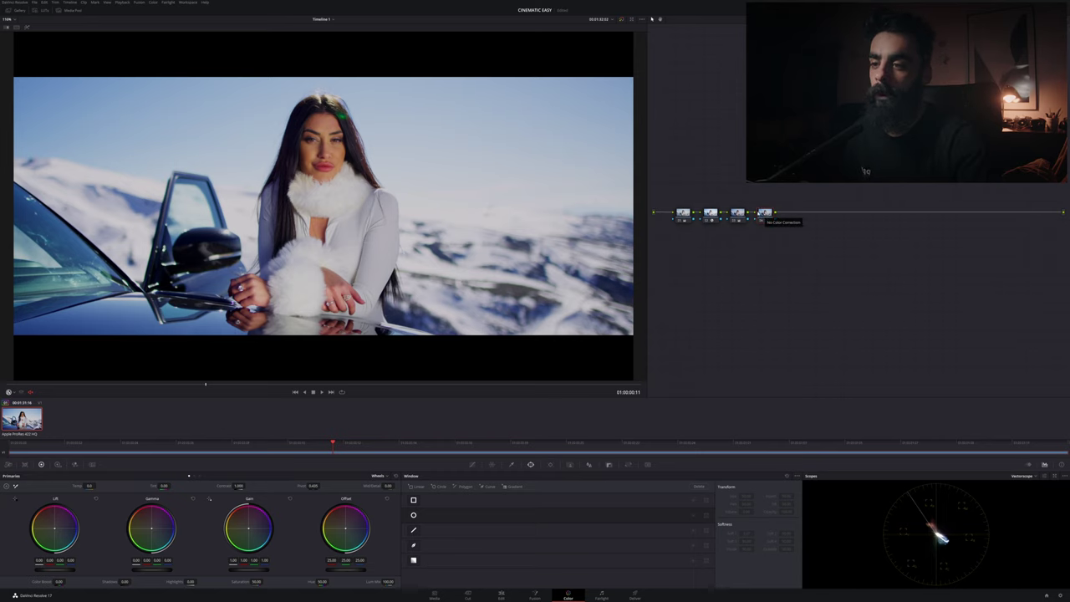
- In node 4's RGB Mixer, add green to Red Output and pull blue to about -0.46, then compare
{"action": "left_click", "coordinate": [710, 212]}
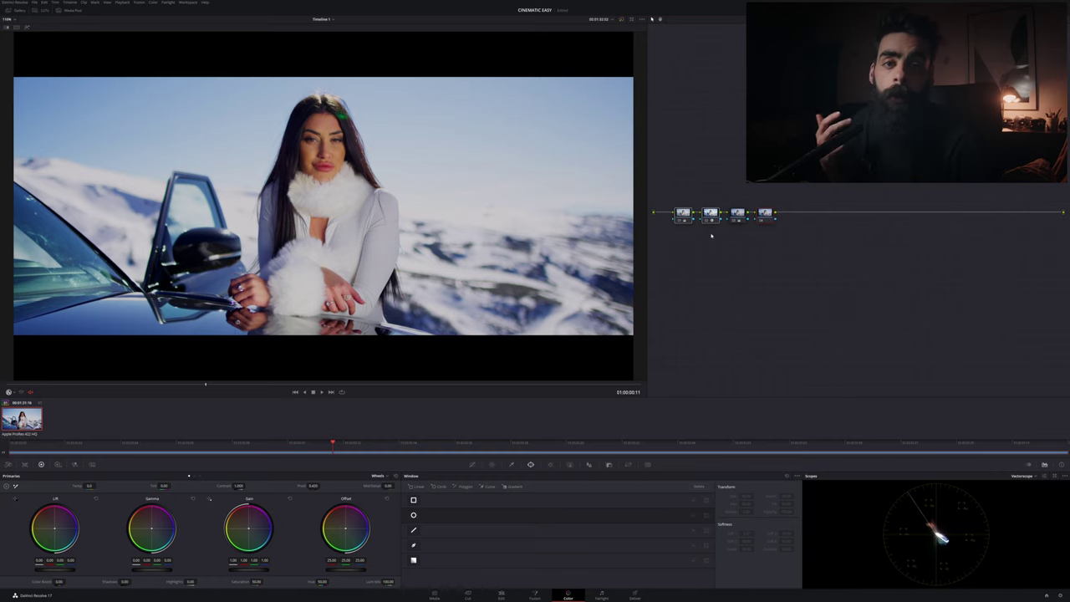
{"action": "left_click", "coordinate": [737, 214]}
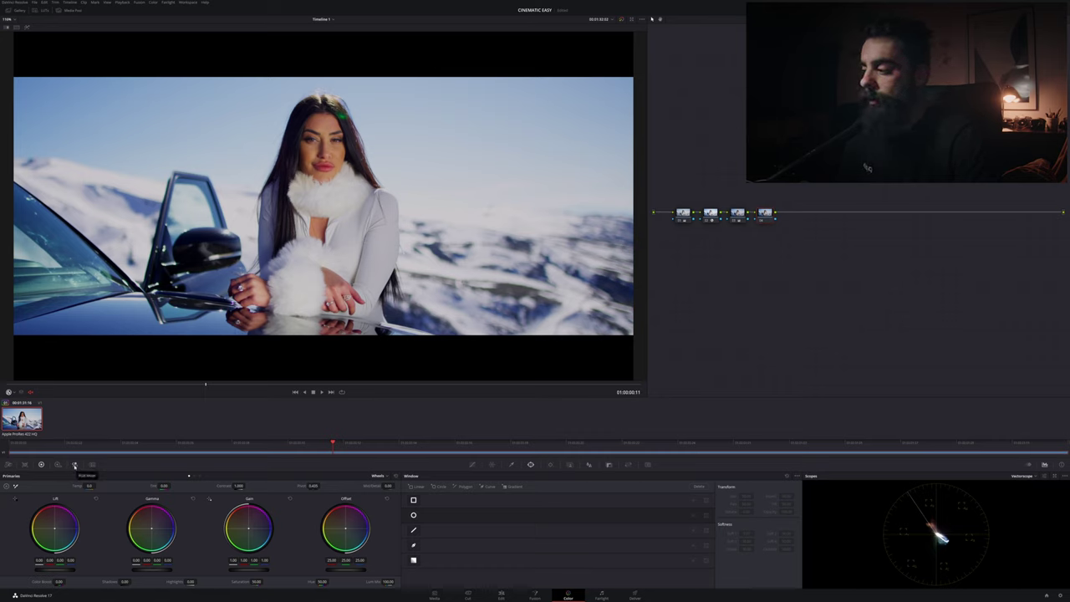
{"action": "left_click", "coordinate": [75, 465]}
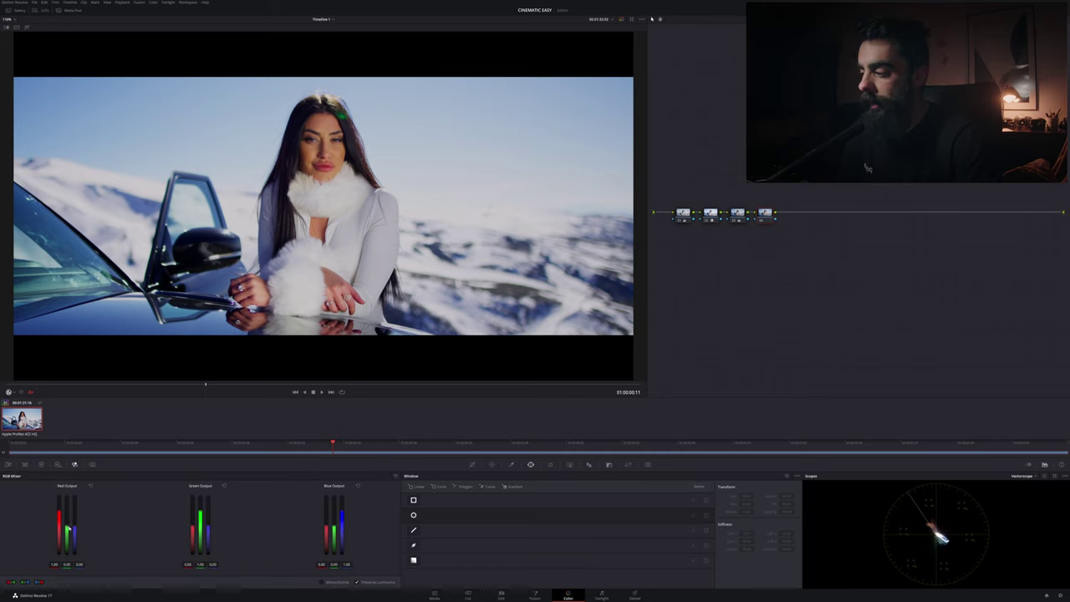
{"action": "left_click_drag", "start_coordinate": [67, 528], "coordinate": [67, 520]}
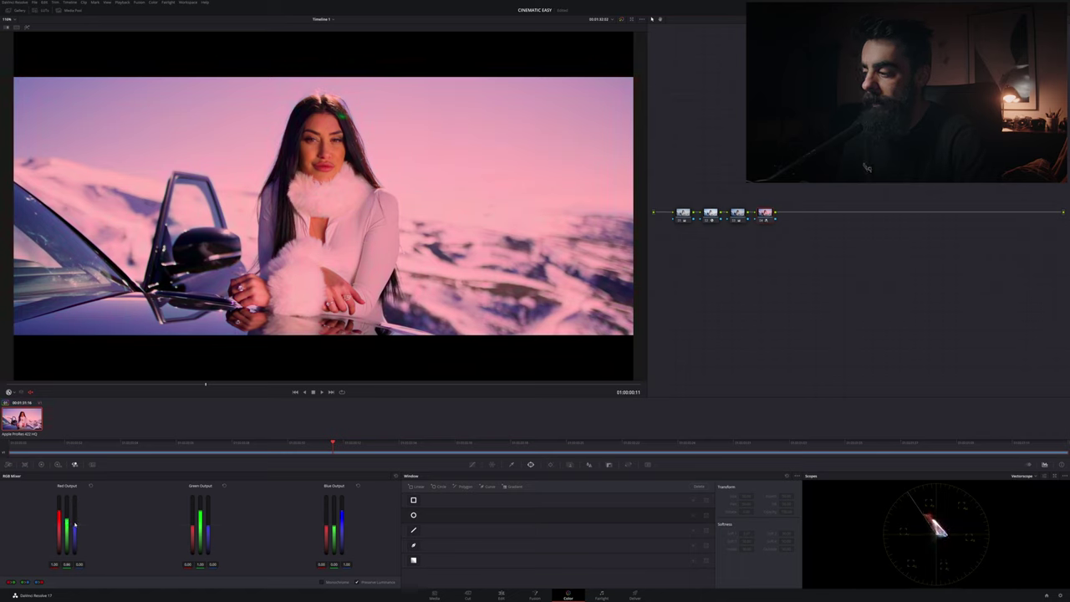
{"action": "left_click_drag", "start_coordinate": [74, 528], "coordinate": [74, 551]}
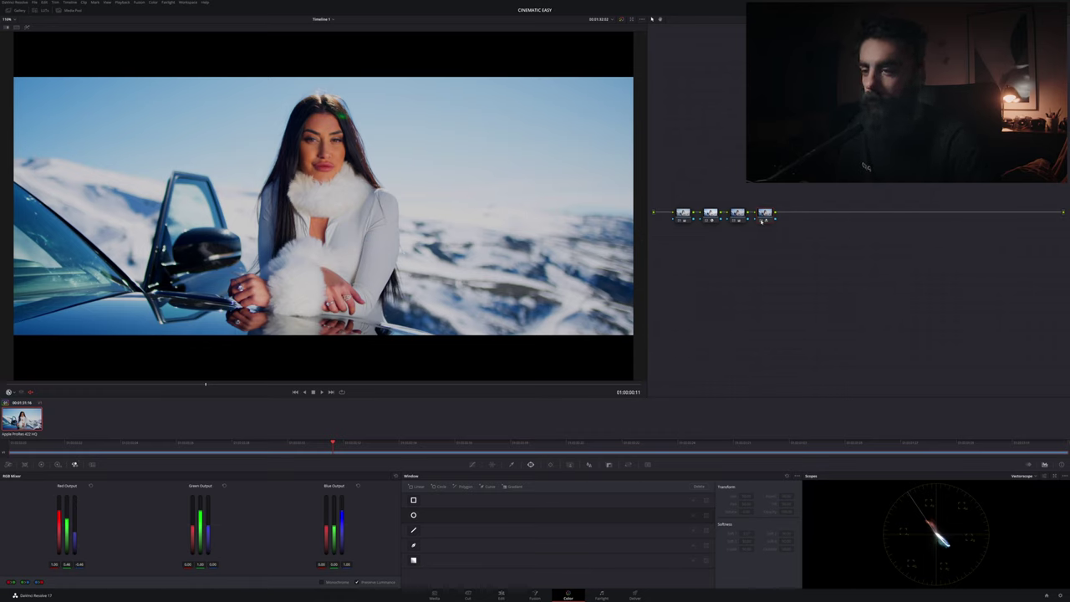
{"action": "key", "text": "ctrl+d"}
{"action": "key", "text": "ctrl+d"}
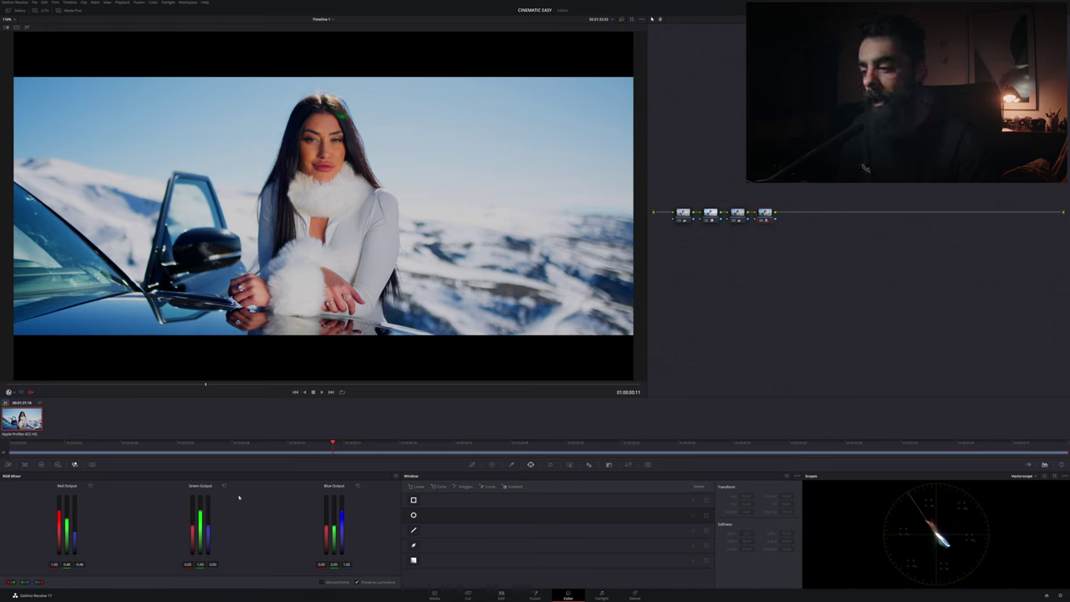
{"action": "left_click", "coordinate": [41, 464]}
- Add a Hue vs Hue curve rotating the sky blues by 13.25, then detach node 4 from the chain
{"action": "left_click", "coordinate": [473, 464]}
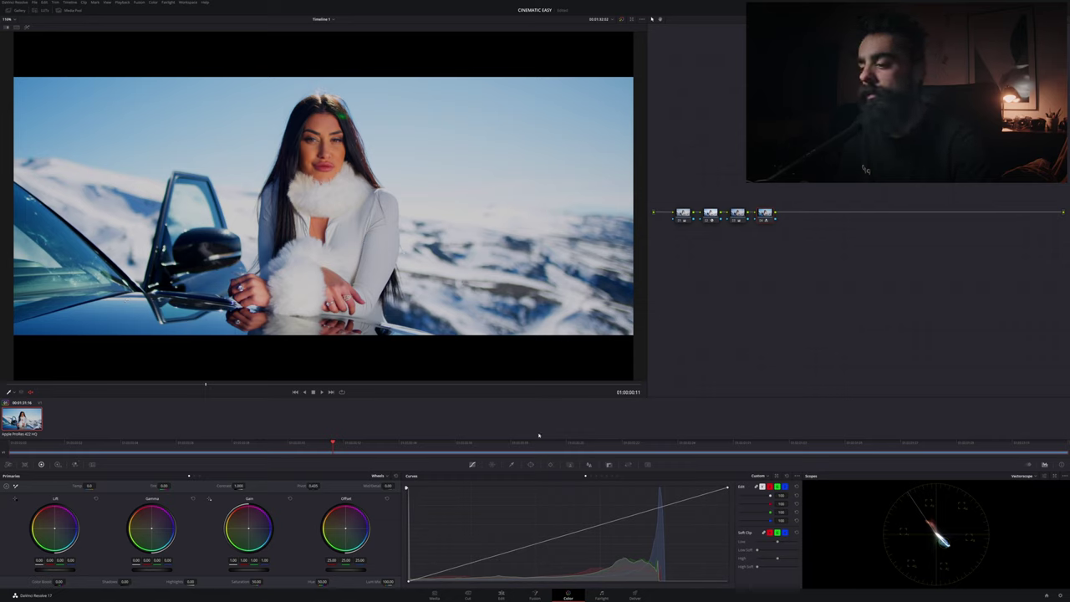
{"action": "left_click", "coordinate": [596, 476]}
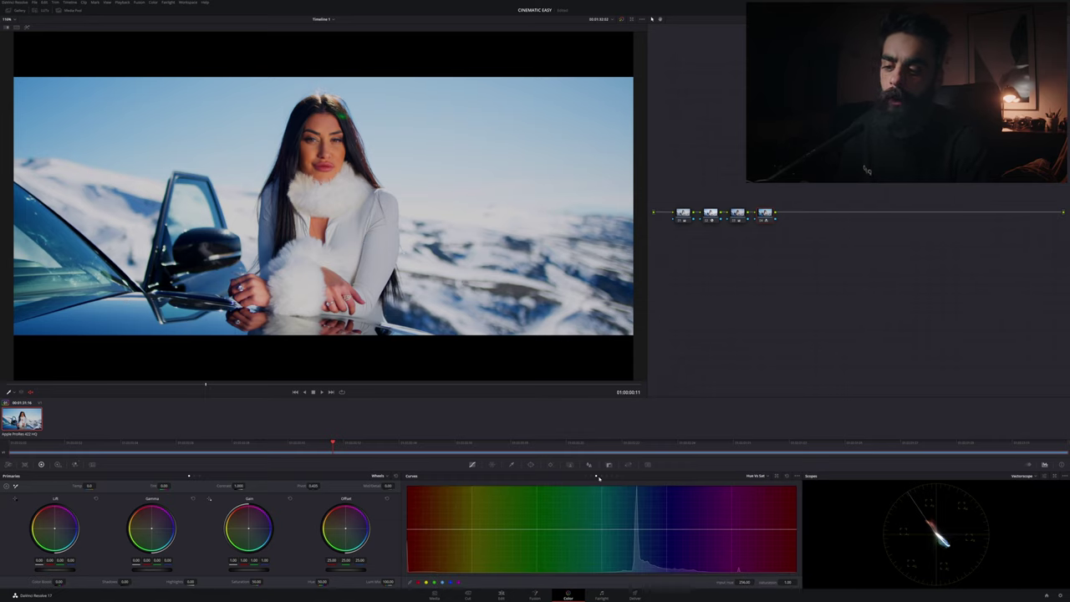
{"action": "left_click", "coordinate": [591, 477]}
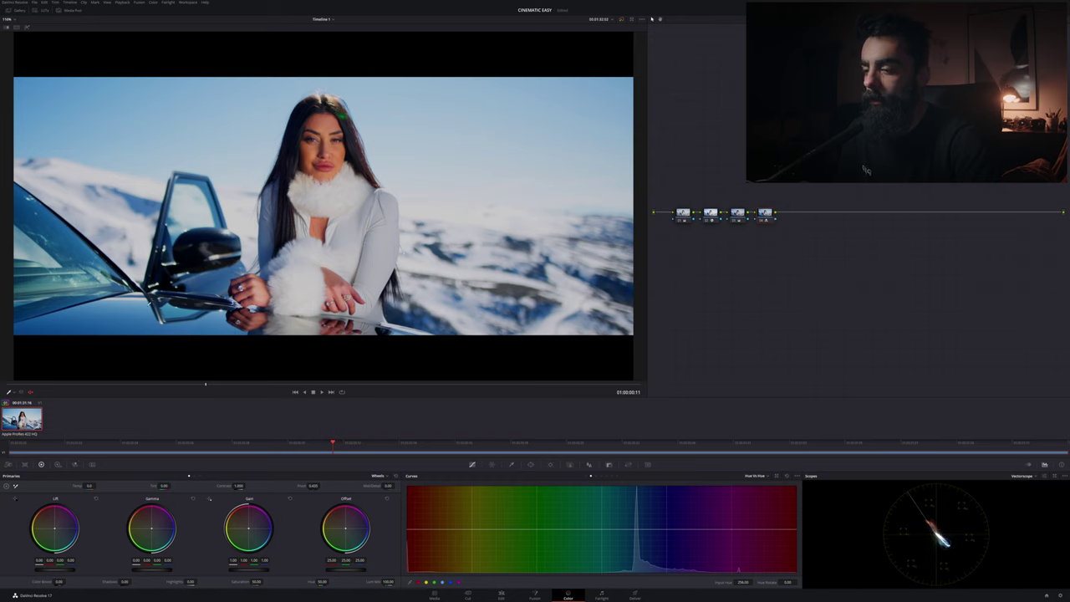
{"action": "left_click", "coordinate": [658, 530]}
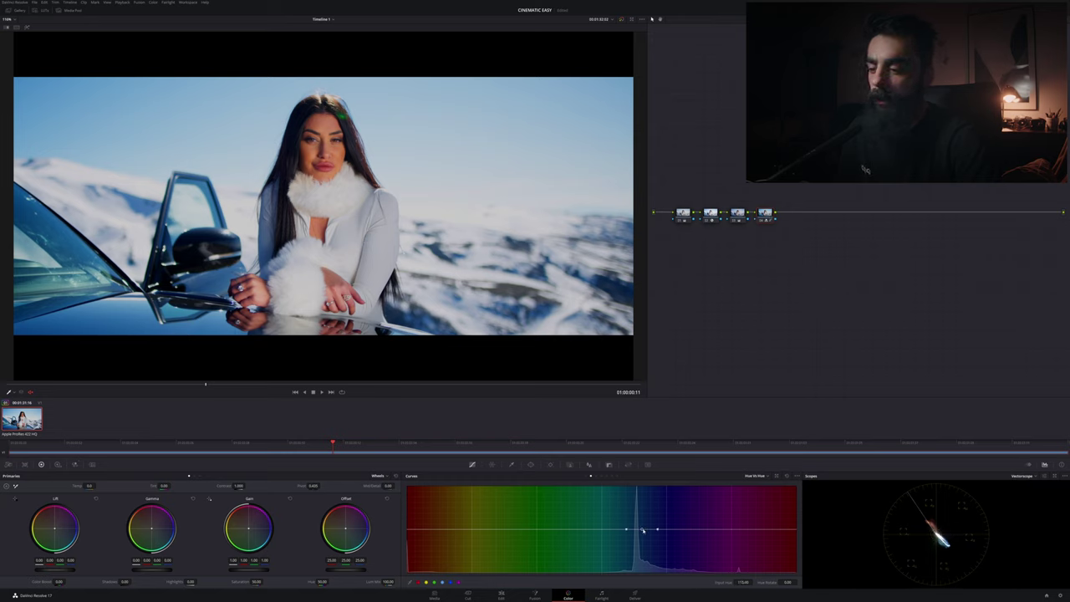
{"action": "left_click_drag", "start_coordinate": [643, 530], "coordinate": [642, 528]}
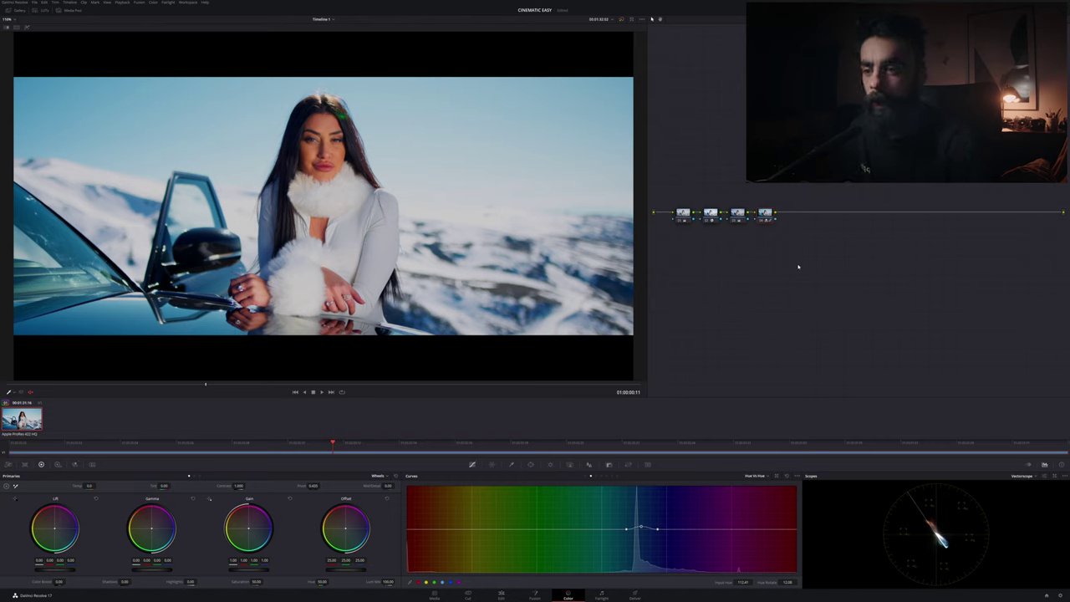
{"action": "left_click_drag", "start_coordinate": [765, 213], "coordinate": [802, 214]}
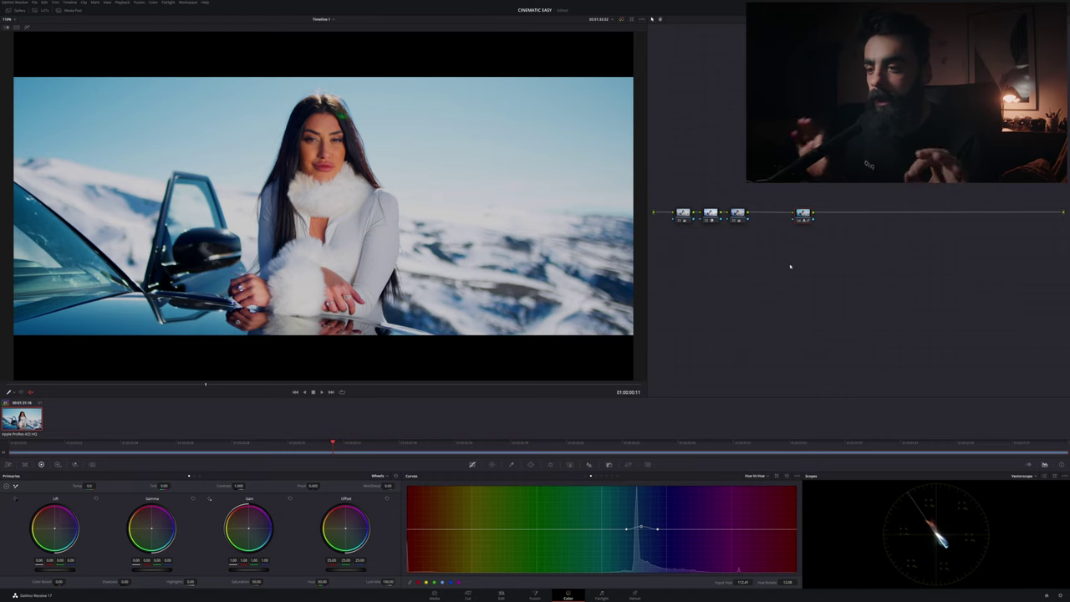
- Add a serial node before the detached node and line it up with the chain
{"action": "right_click", "coordinate": [803, 214]}
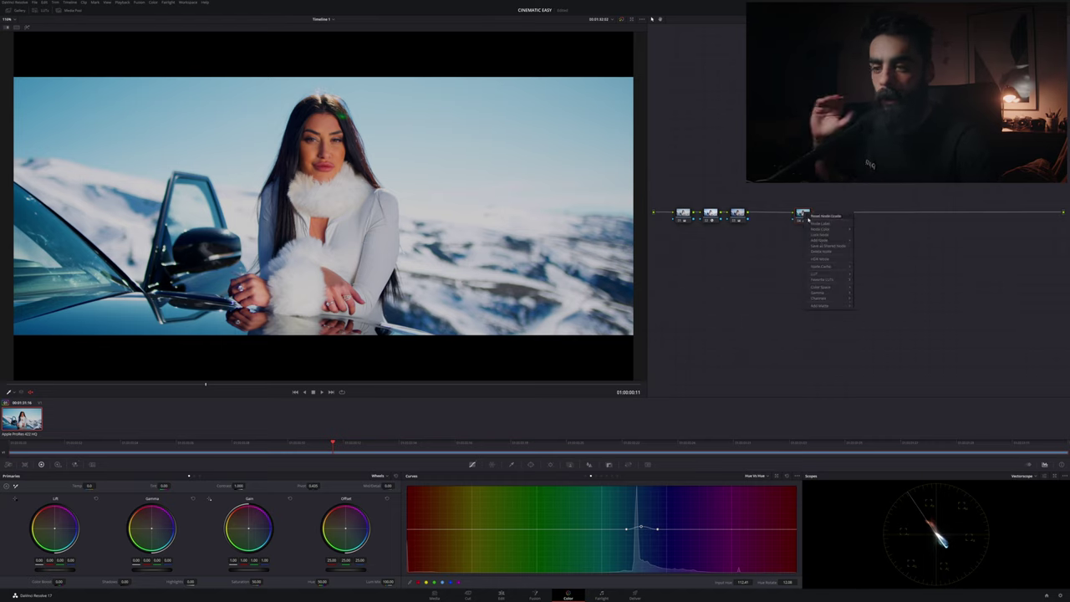
{"action": "mouse_move", "coordinate": [823, 240]}
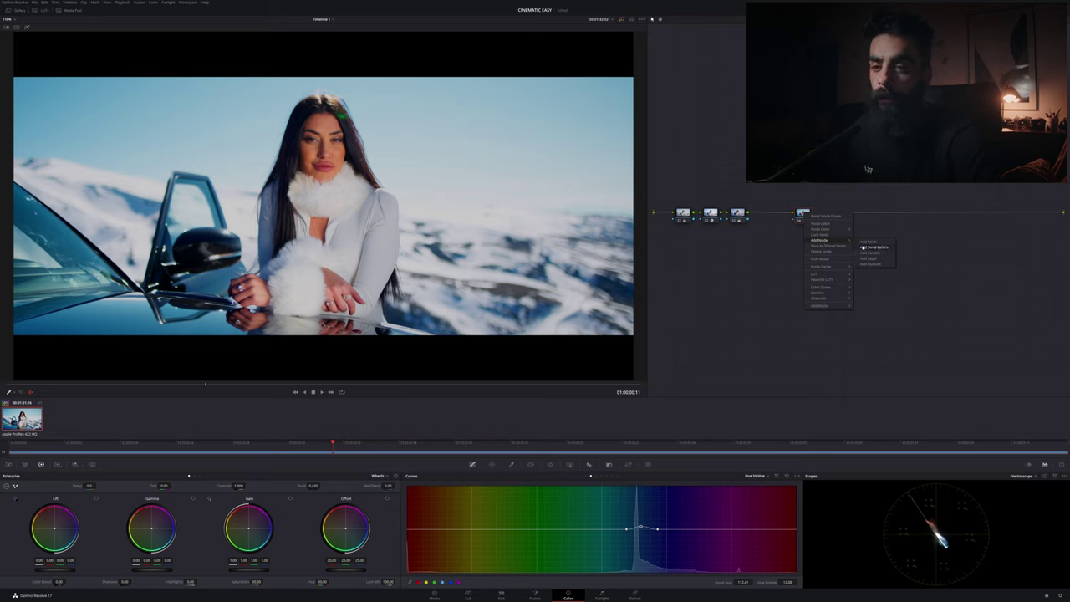
{"action": "left_click", "coordinate": [888, 248]}
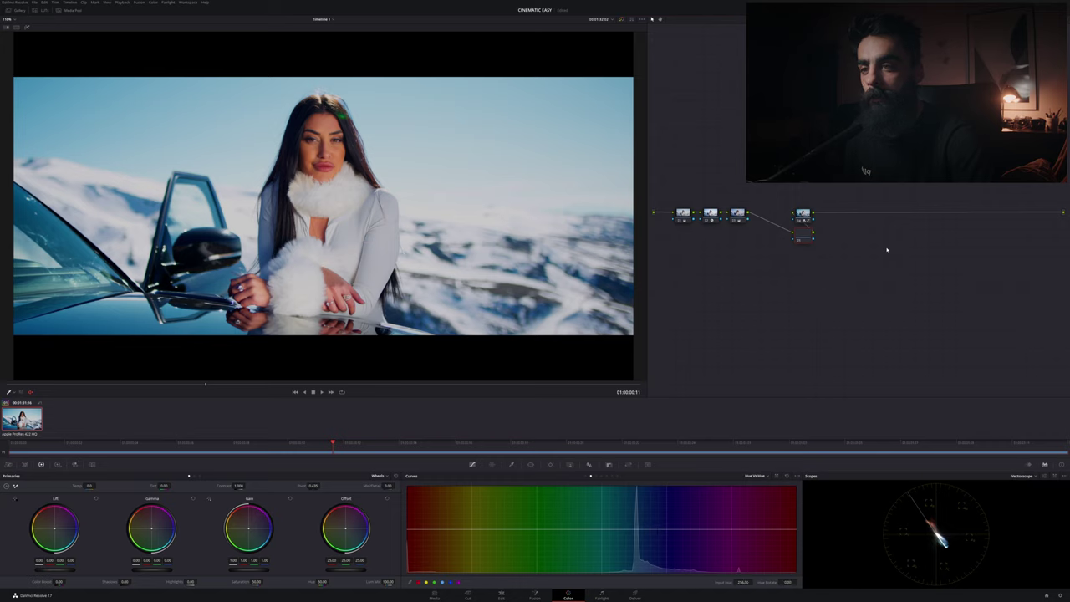
{"action": "left_click_drag", "start_coordinate": [803, 231], "coordinate": [770, 216]}
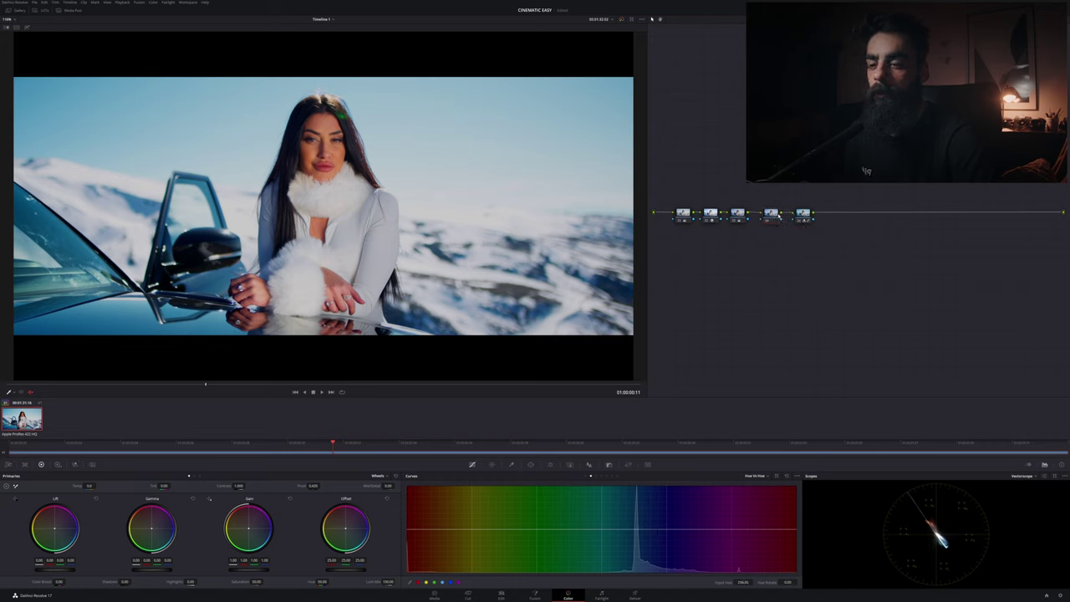
- Add a Circle window, move and shrink it over the woman's face, and widen its softness
{"action": "left_click", "coordinate": [530, 464]}
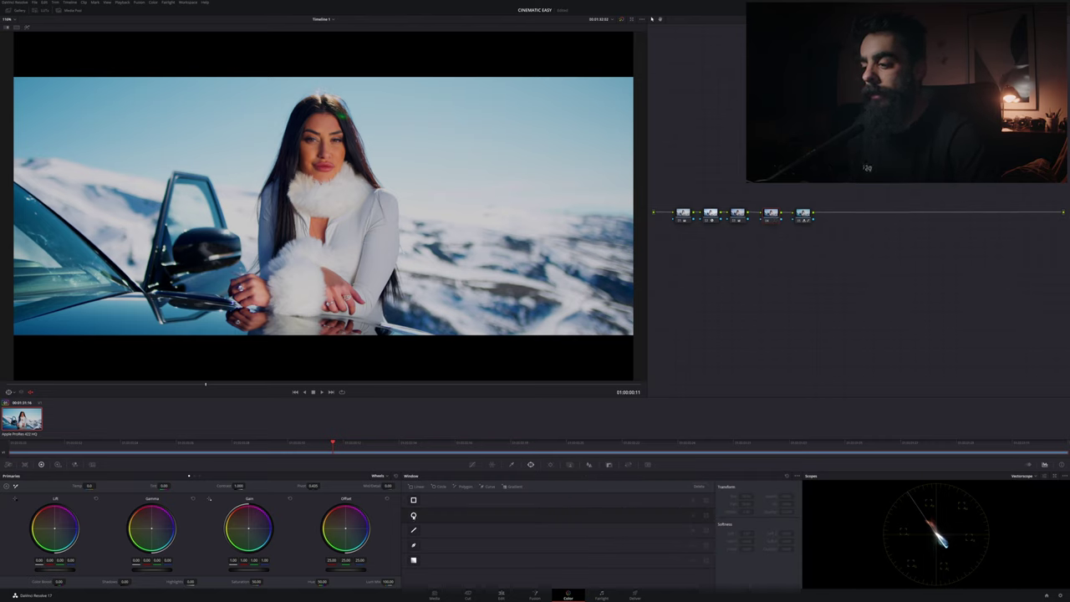
{"action": "left_click", "coordinate": [413, 515]}
{"action": "left_click_drag", "start_coordinate": [323, 104], "coordinate": [320, 66]}
{"action": "left_click_drag", "start_coordinate": [423, 70], "coordinate": [461, 150]}
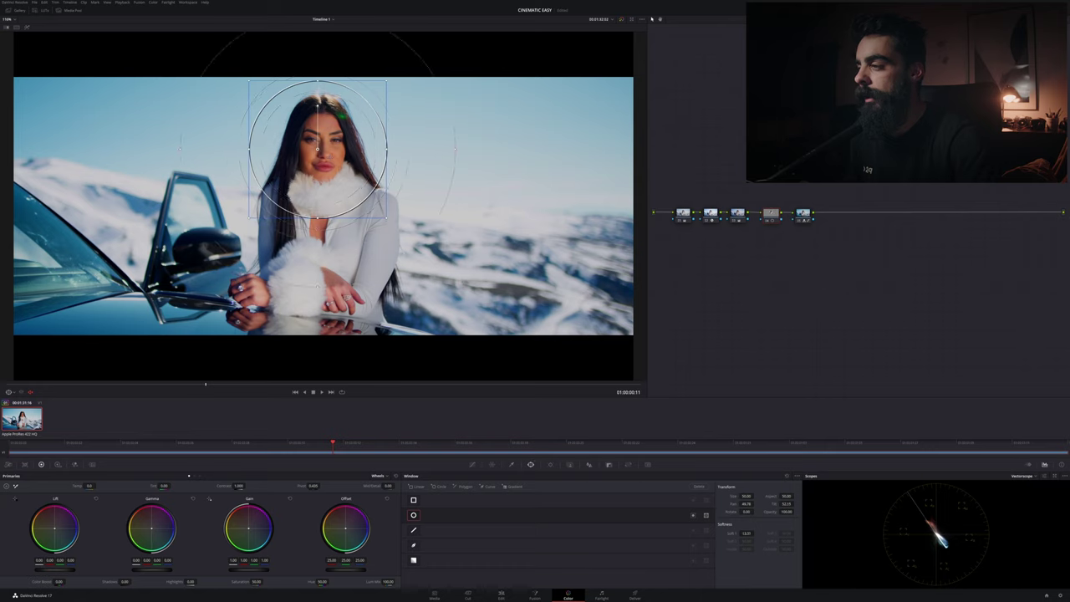
{"action": "left_click_drag", "start_coordinate": [344, 159], "coordinate": [349, 159]}
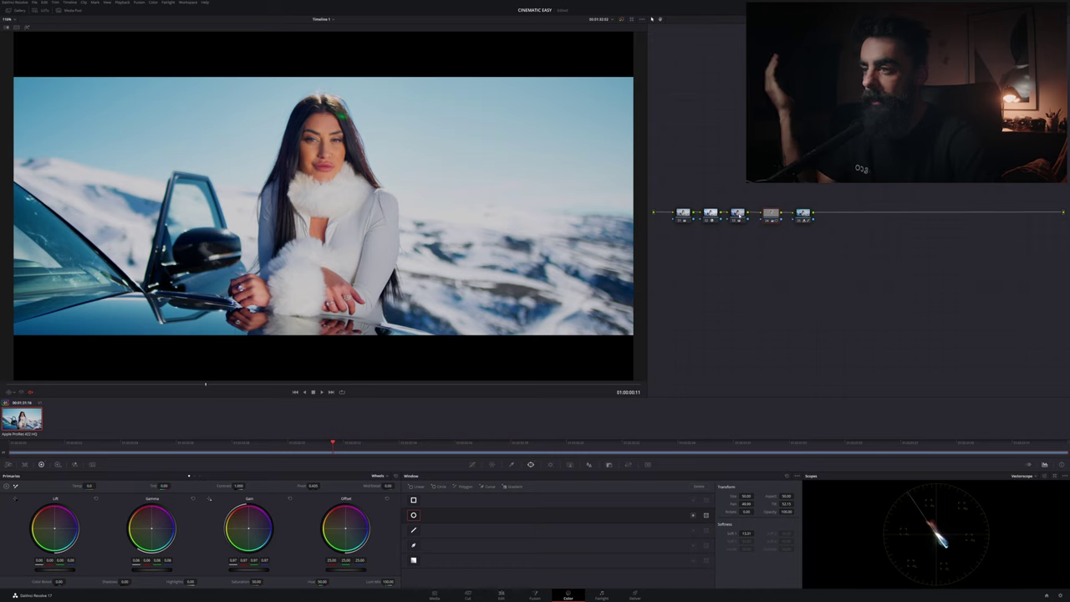
- Toggle the face node to compare, then nudge the fifth node slightly left
{"action": "left_click", "coordinate": [768, 219]}
{"action": "left_click", "coordinate": [768, 219]}
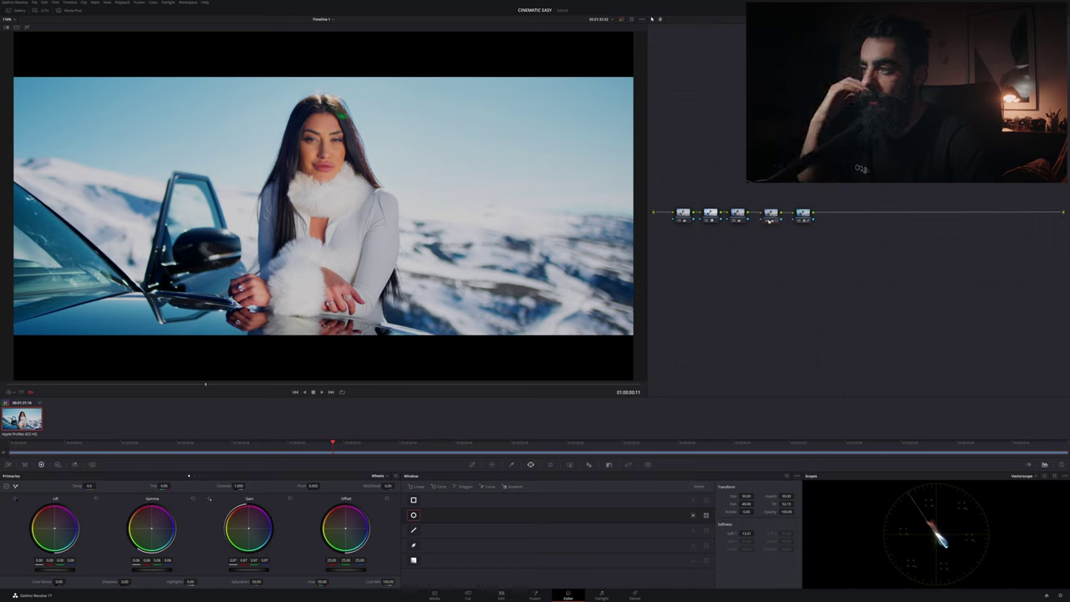
{"action": "left_click", "coordinate": [768, 220]}
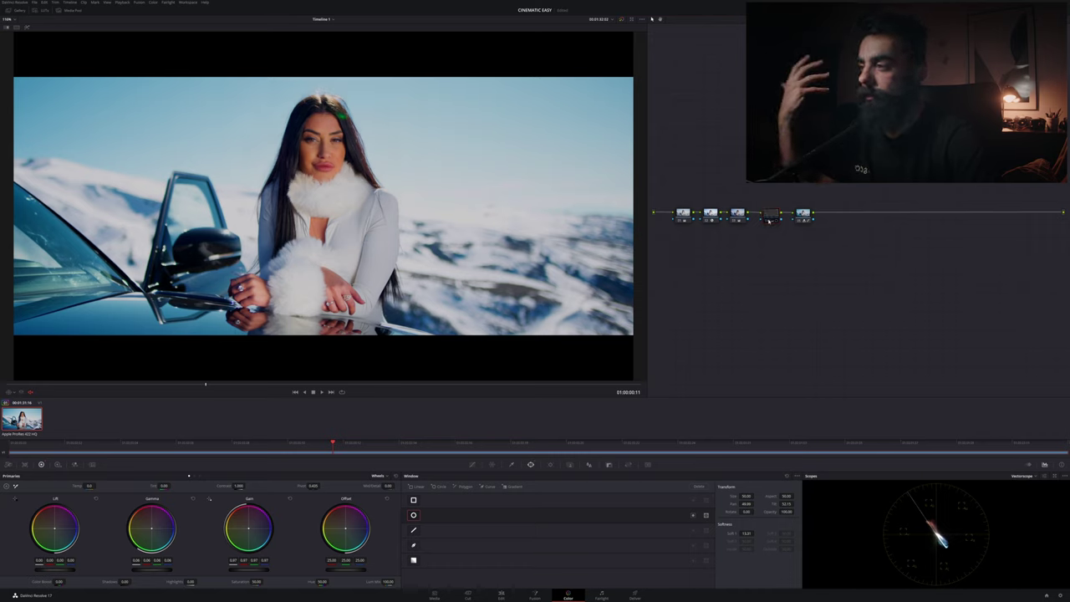
{"action": "left_click", "coordinate": [769, 220]}
{"action": "left_click", "coordinate": [803, 214]}
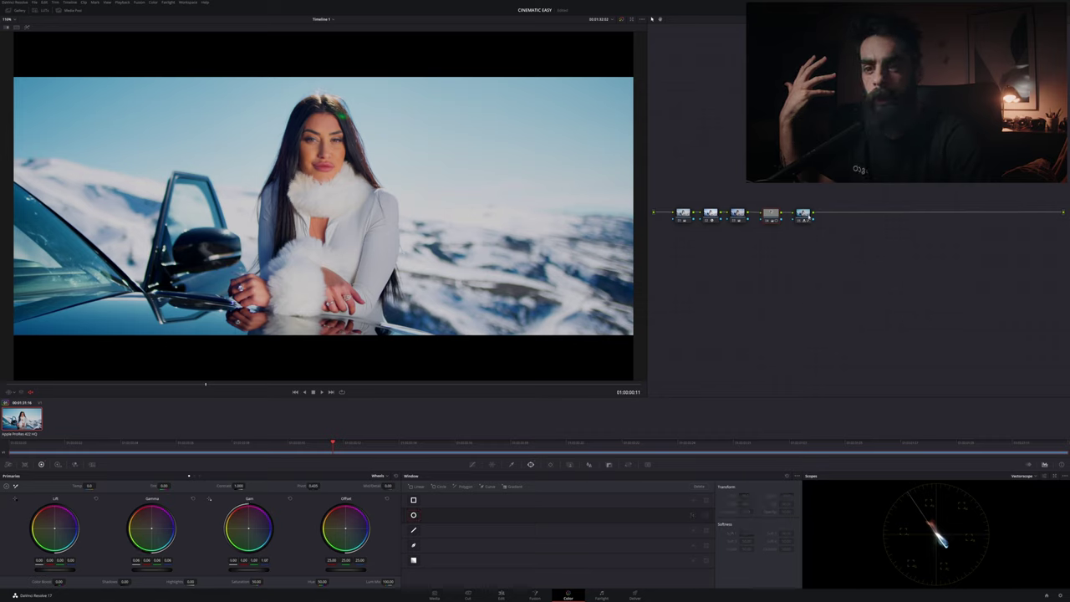
{"action": "left_click_drag", "start_coordinate": [803, 214], "coordinate": [800, 215]}
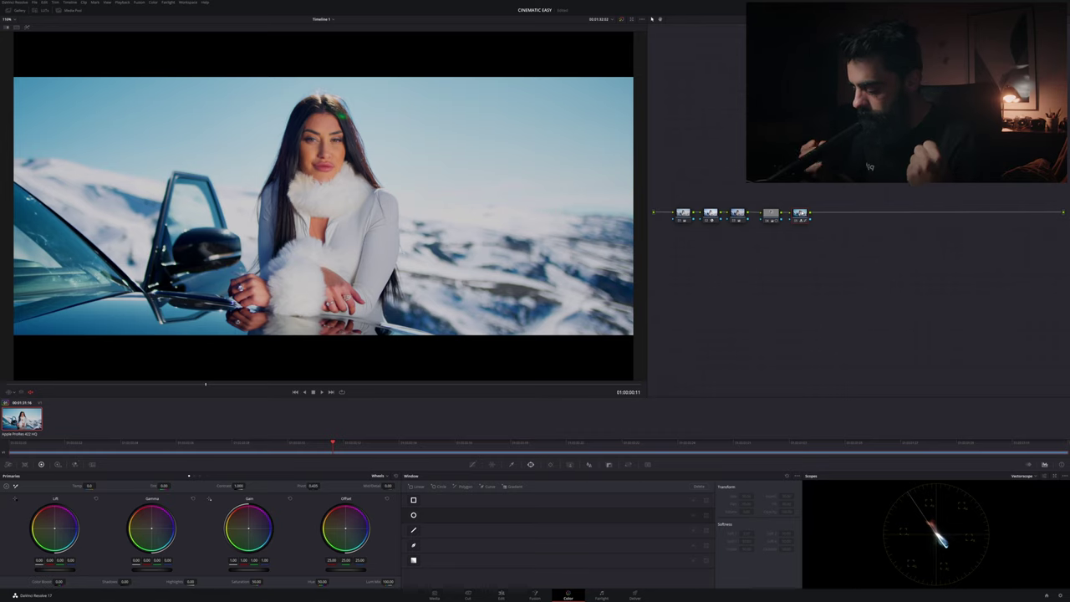
- Add a serial node with a Custom curve, reshaping the shadow end and lowering the white point
{"action": "key", "text": "alt+s"}
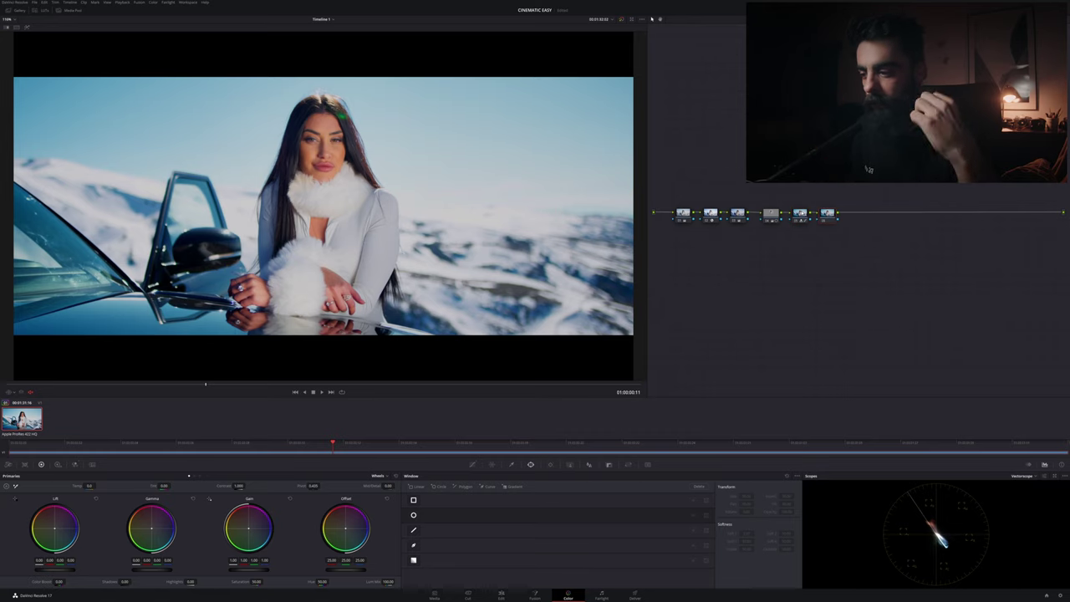
{"action": "left_click", "coordinate": [475, 464]}
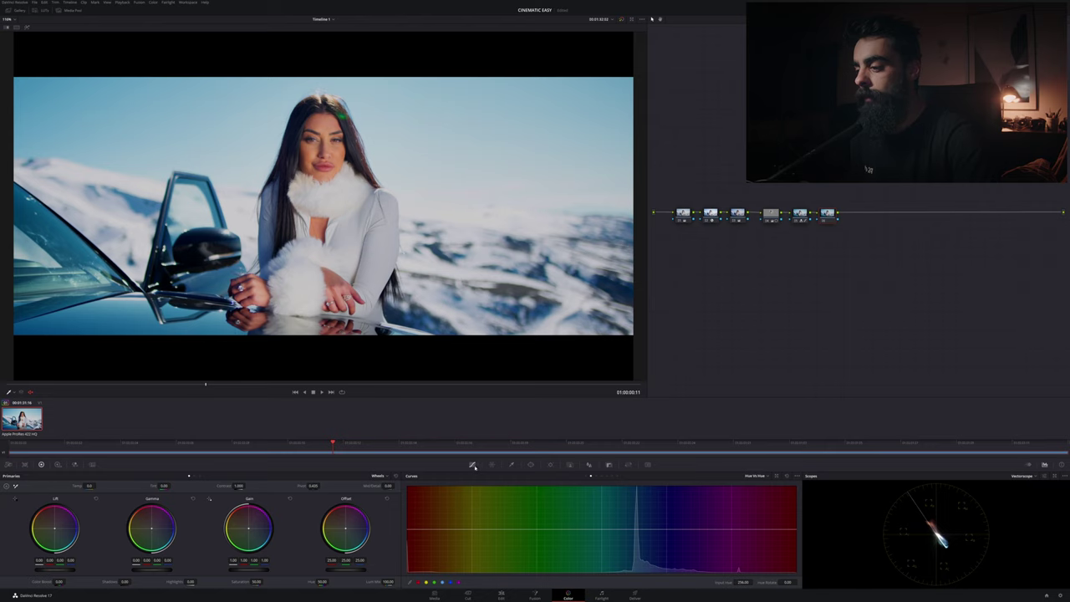
{"action": "left_click", "coordinate": [586, 477]}
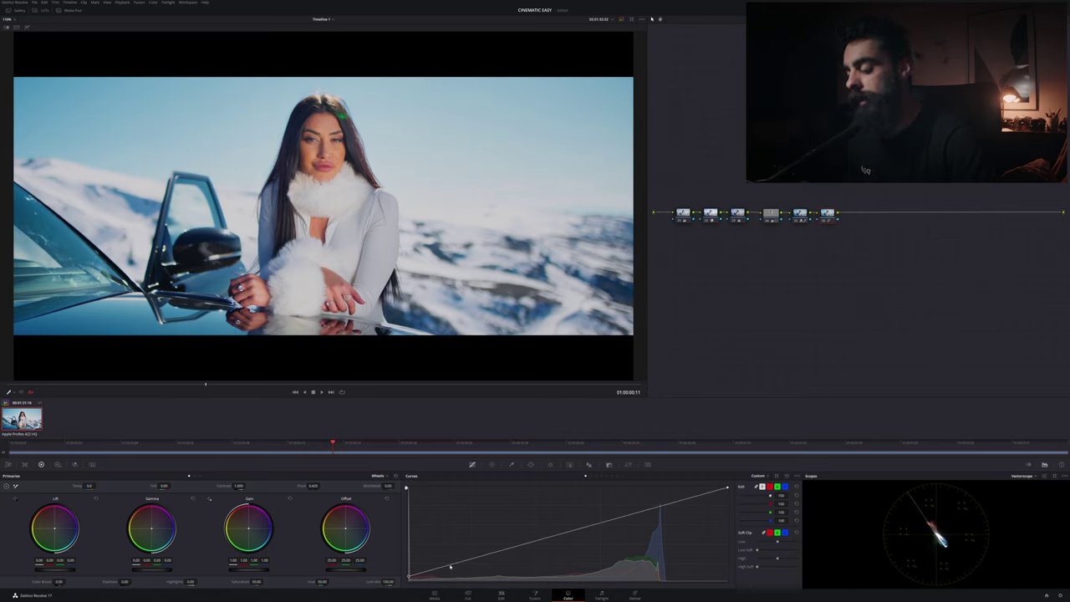
{"action": "left_click_drag", "start_coordinate": [450, 567], "coordinate": [454, 571]}
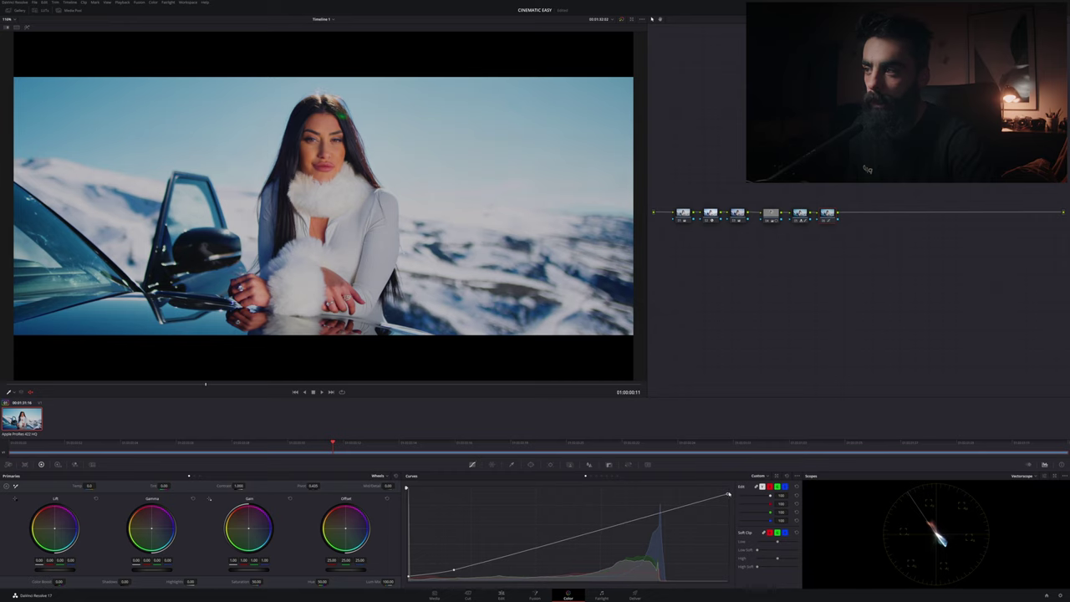
{"action": "left_click_drag", "start_coordinate": [727, 488], "coordinate": [730, 495]}
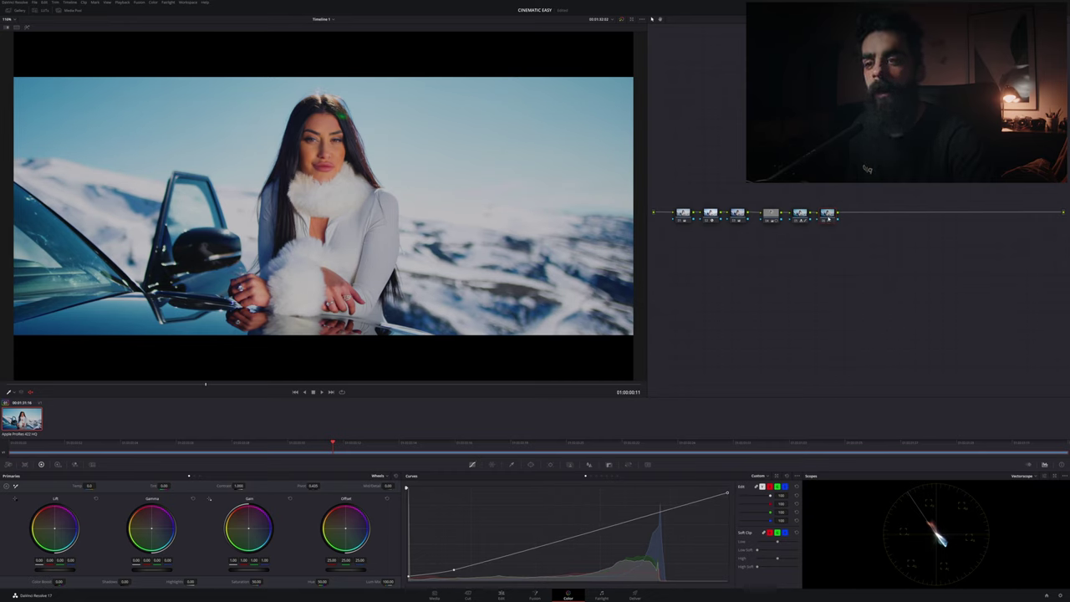
- Add a serial node with a Circle window stretched to frame size and very wide softness
{"action": "key", "text": "alt+s"}
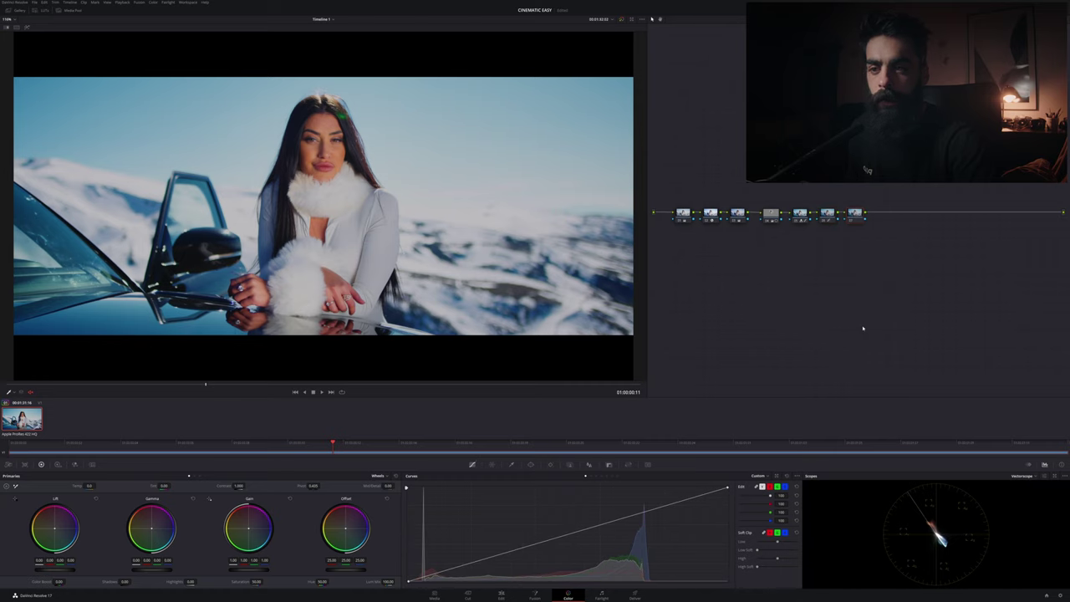
{"action": "left_click", "coordinate": [530, 465]}
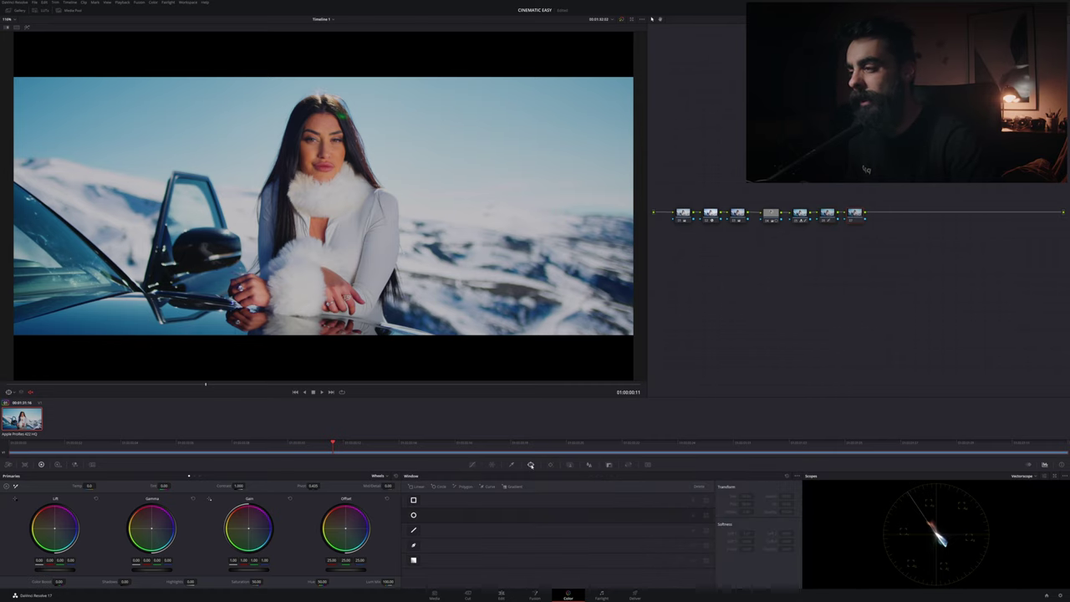
{"action": "left_click", "coordinate": [413, 515]}
{"action": "left_click_drag", "start_coordinate": [418, 208], "coordinate": [610, 207]}
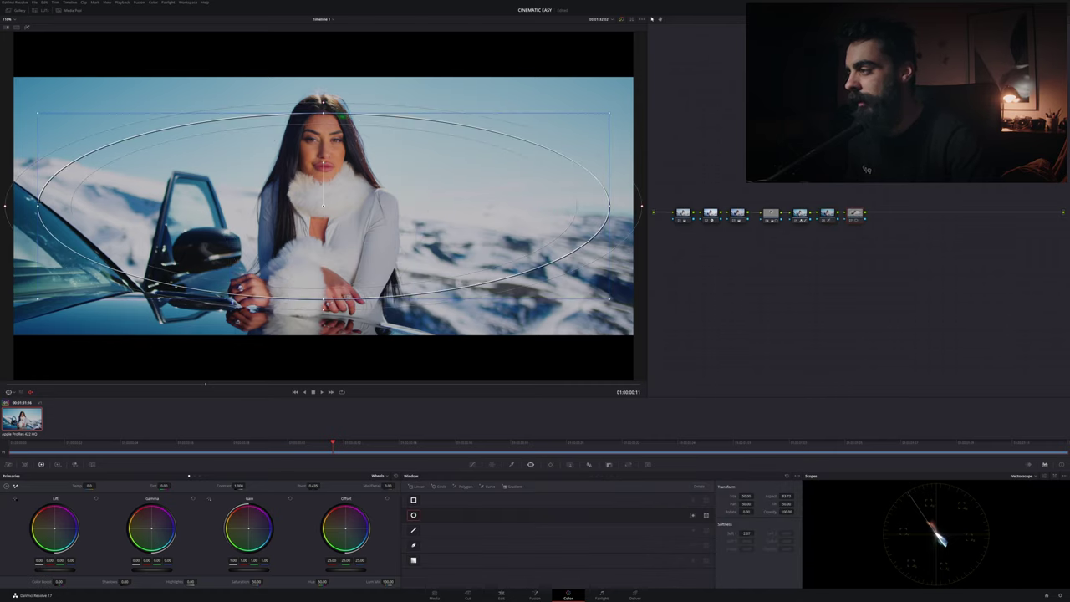
{"action": "scroll", "coordinate": [610, 207], "scroll_direction": "down", "scroll_amount": 2}
{"action": "left_click_drag", "start_coordinate": [323, 123], "coordinate": [323, 111]}
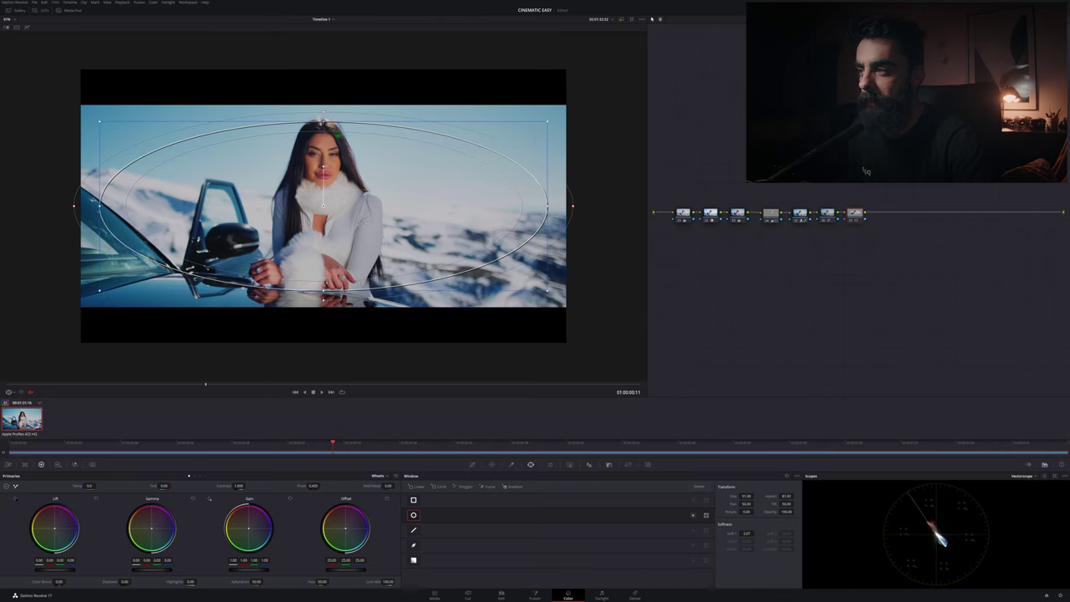
{"action": "left_click_drag", "start_coordinate": [574, 204], "coordinate": [646, 207]}
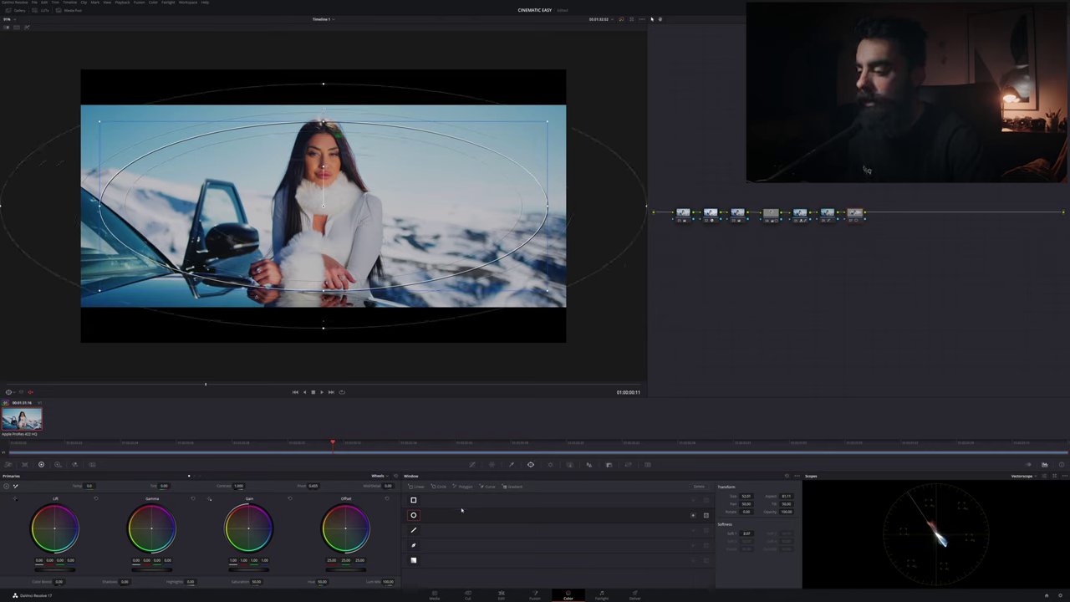
- Invert the window, lower Gain to 0.78 to darken the edges, and hide window outlines
{"action": "left_click", "coordinate": [692, 516]}
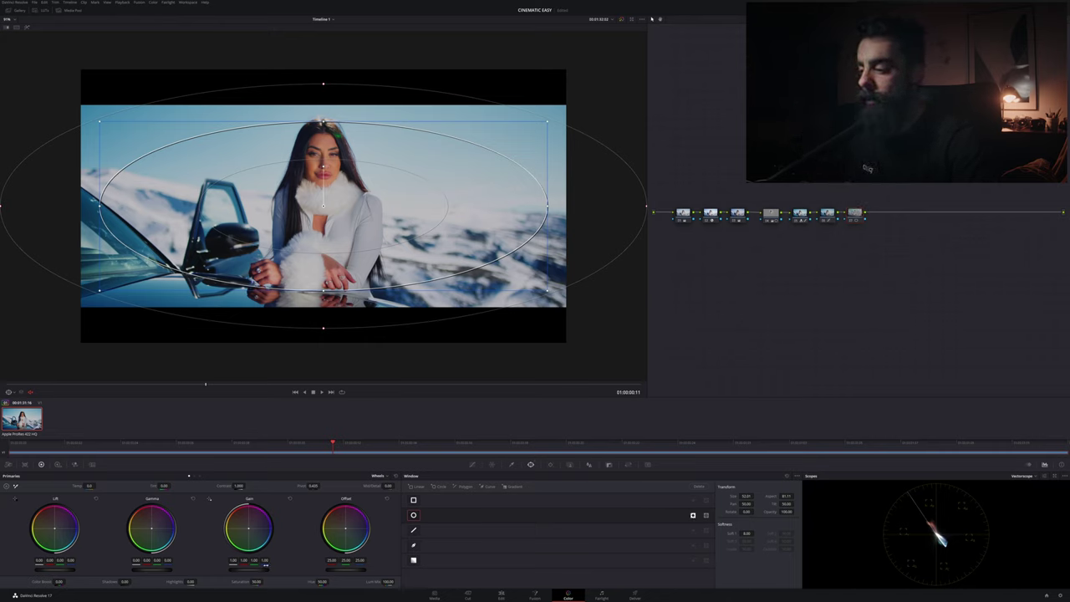
{"action": "left_click_drag", "start_coordinate": [265, 569], "coordinate": [251, 569]}
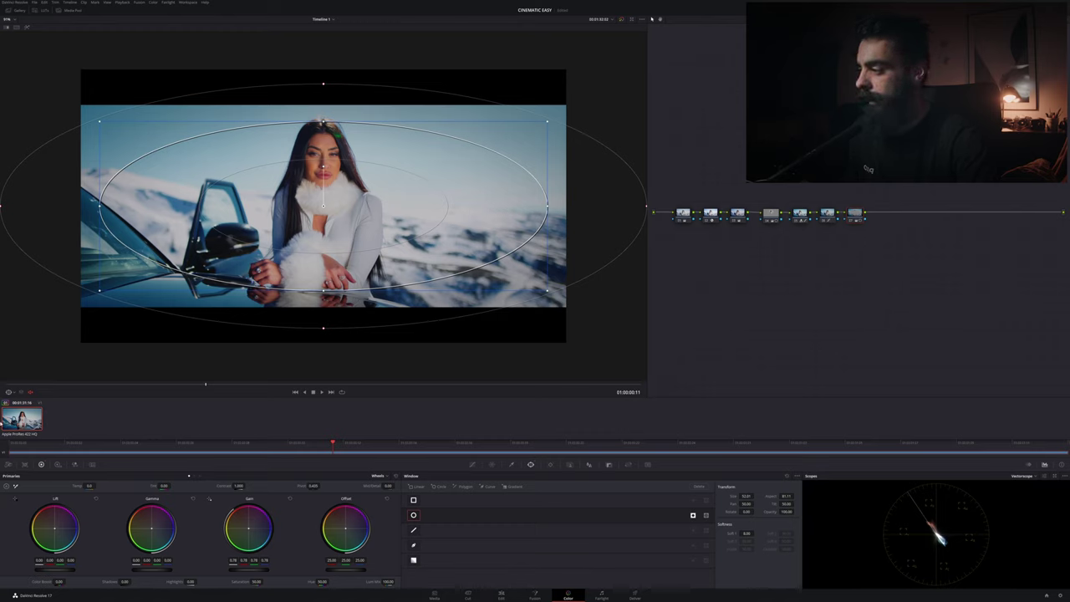
{"action": "left_click", "coordinate": [11, 392]}
{"action": "left_click", "coordinate": [24, 400]}
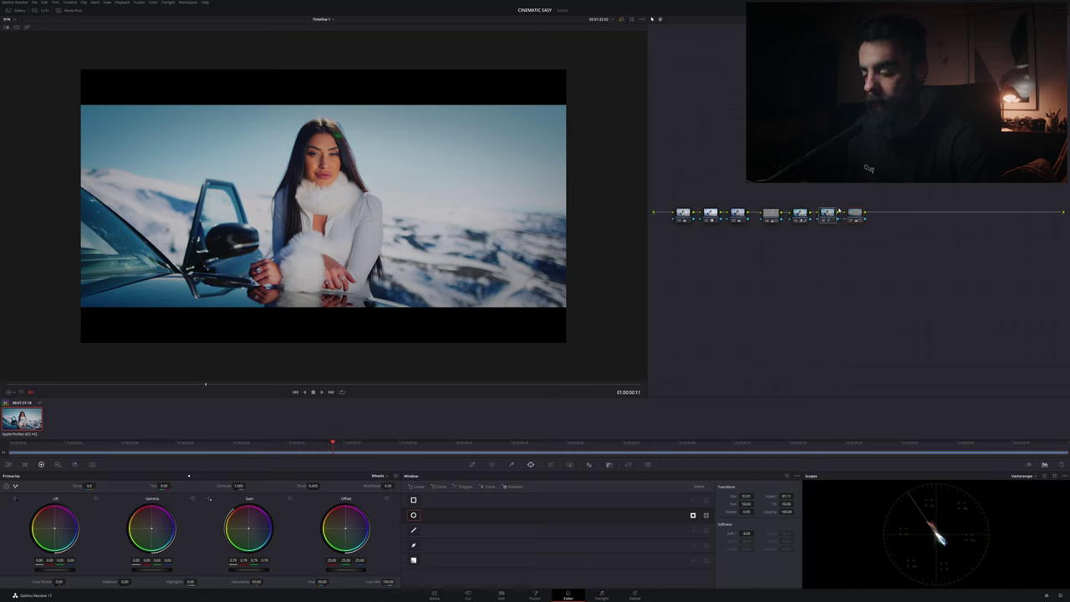
{"action": "key", "text": "ctrl+d"}
{"action": "key", "text": "ctrl+d"}
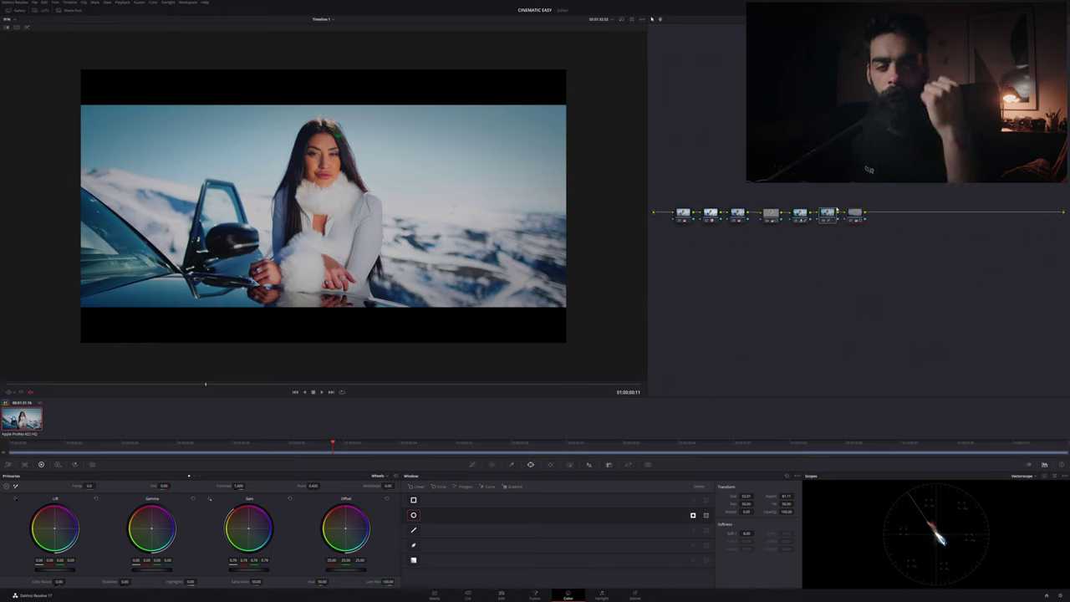
{"action": "key", "text": "ctrl+d"}
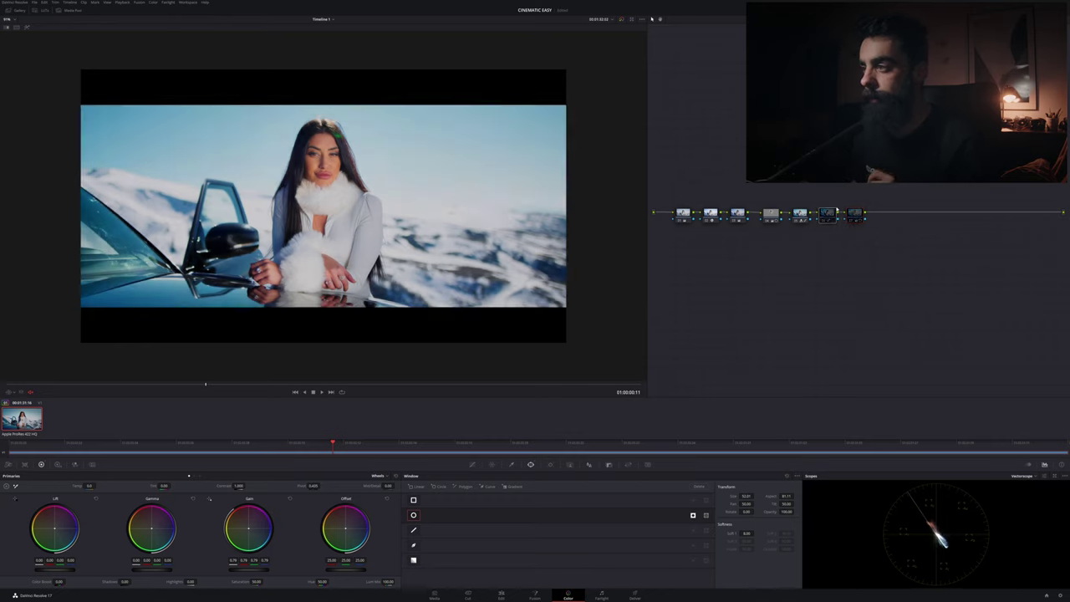
{"action": "key", "text": "ctrl+d"}
{"action": "key", "text": "ctrl+d"}
{"action": "key", "text": "ctrl+d"}
{"action": "key", "text": "ctrl+d"}
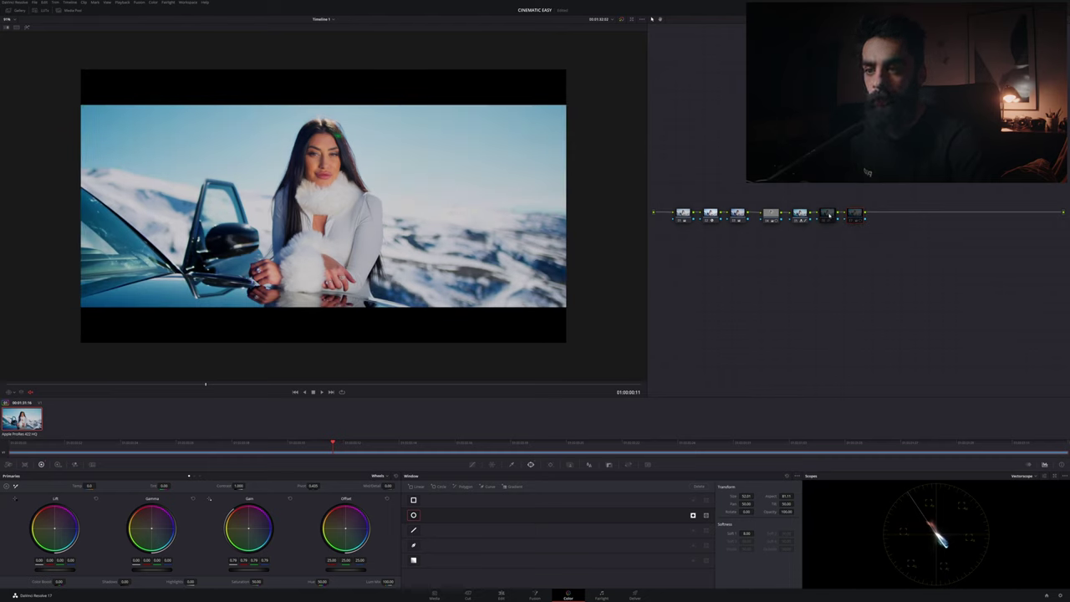
{"action": "left_click", "coordinate": [855, 214]}
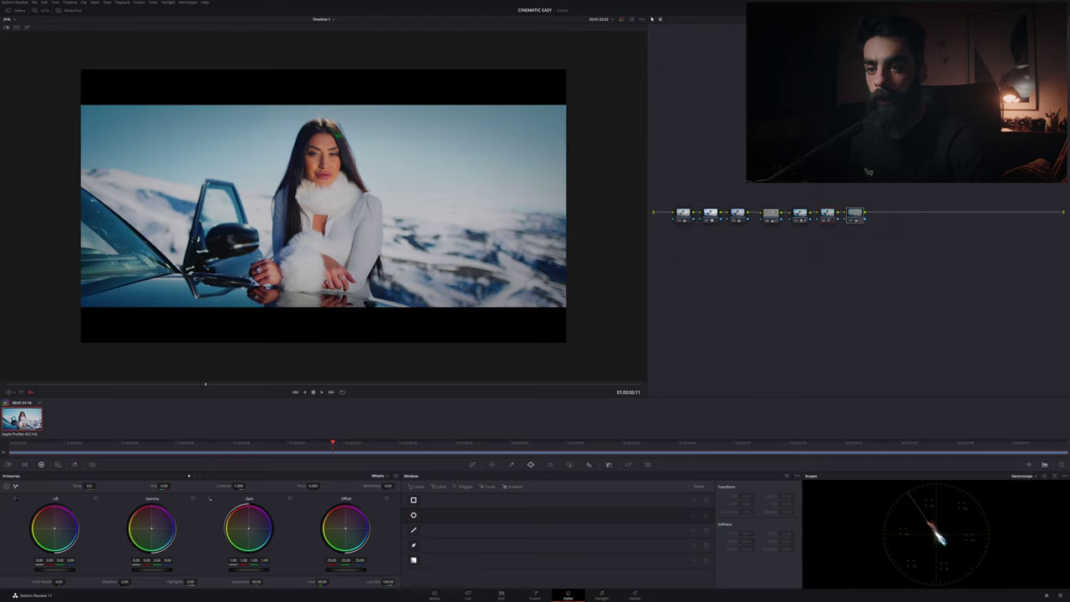
{"action": "key", "text": "alt+d"}
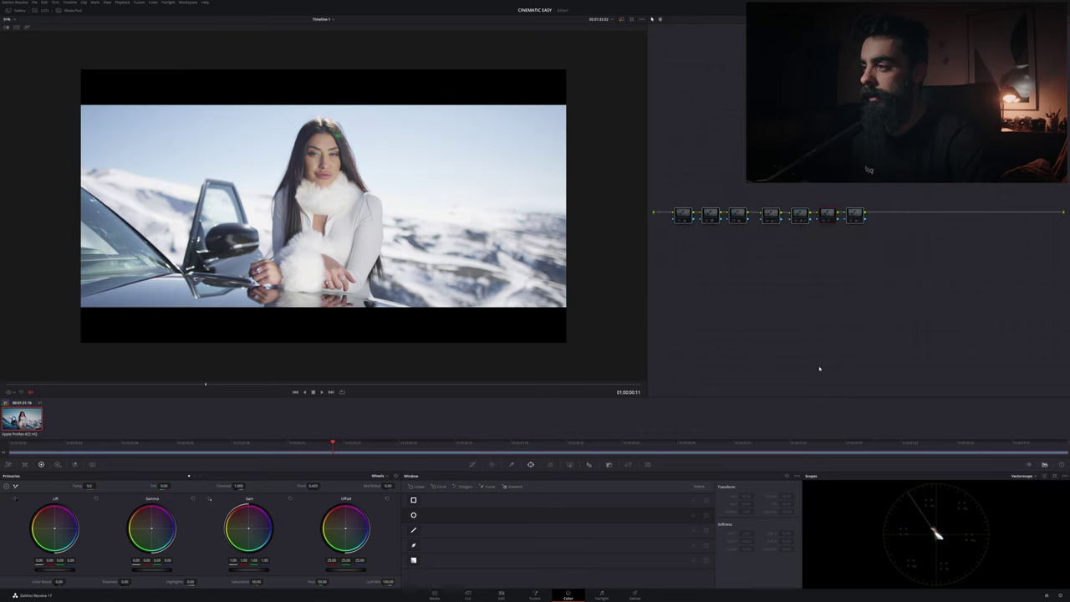
{"action": "key", "text": "shift+d"}
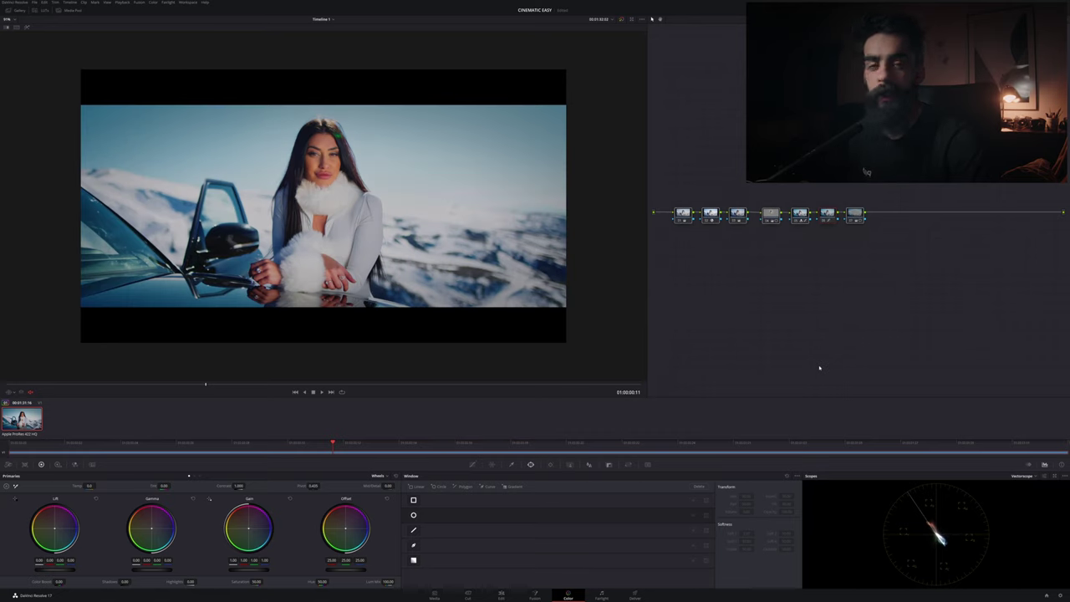